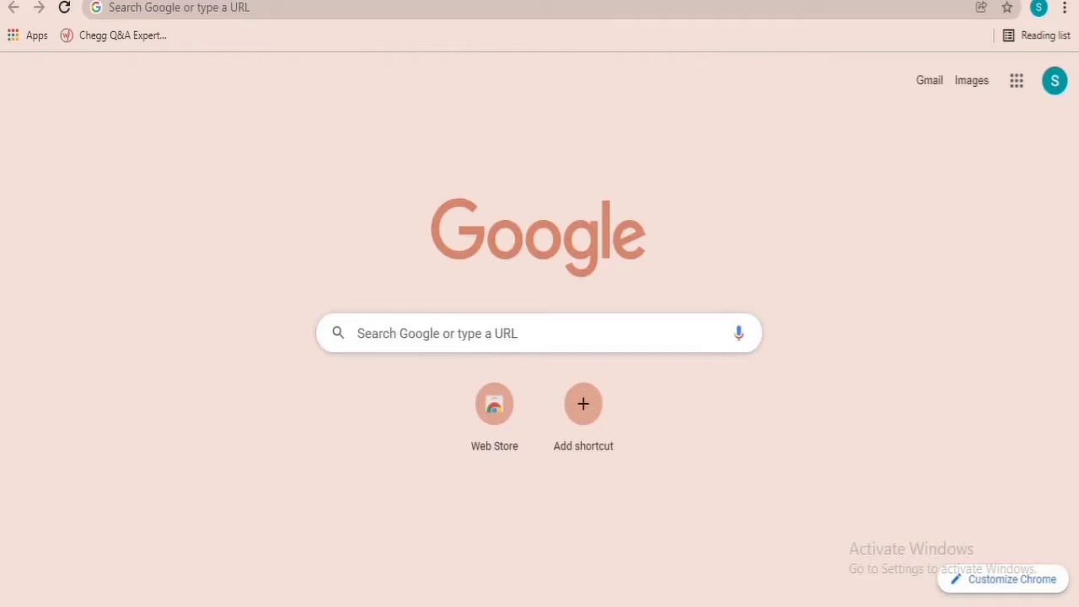
# - Go to draw.io in Chrome and load app.diagrams.net
pyautogui.click(522, 7)
pyautogui.write('dr')
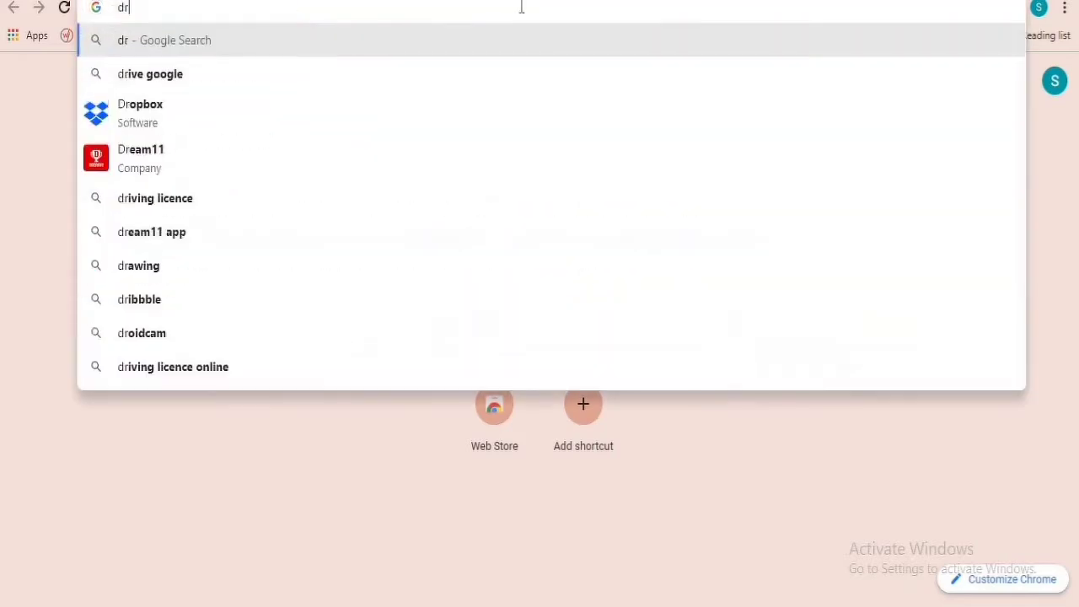
pyautogui.write('aw.ion')
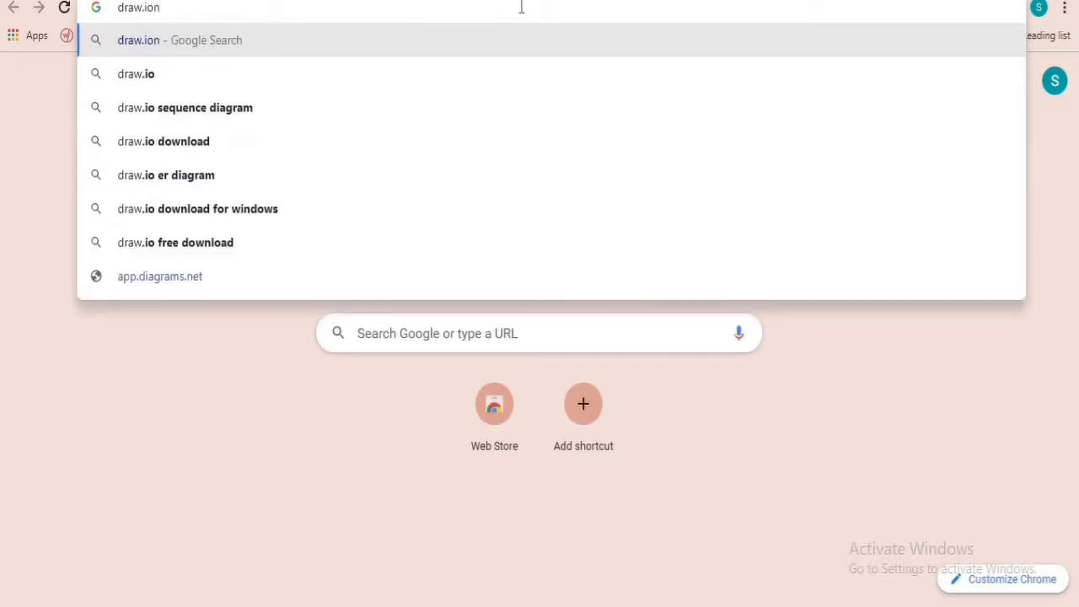
pyautogui.press('BackSpace')
pyautogui.press('Return')
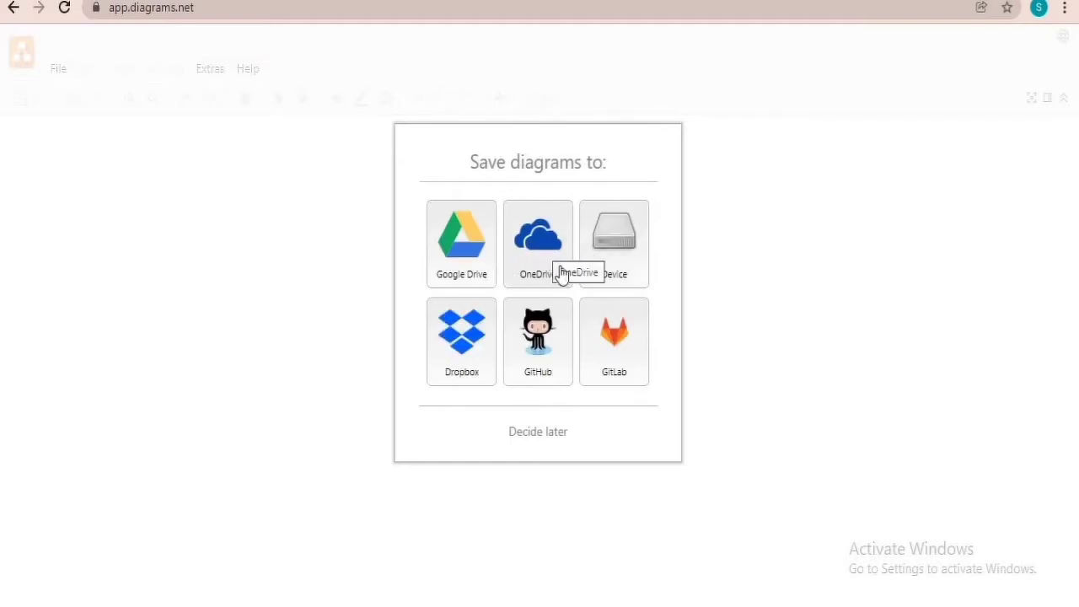
# - Choose to save on this device and start a new diagram named photosharingapp
pyautogui.click(610, 253)
pyautogui.click(551, 261)
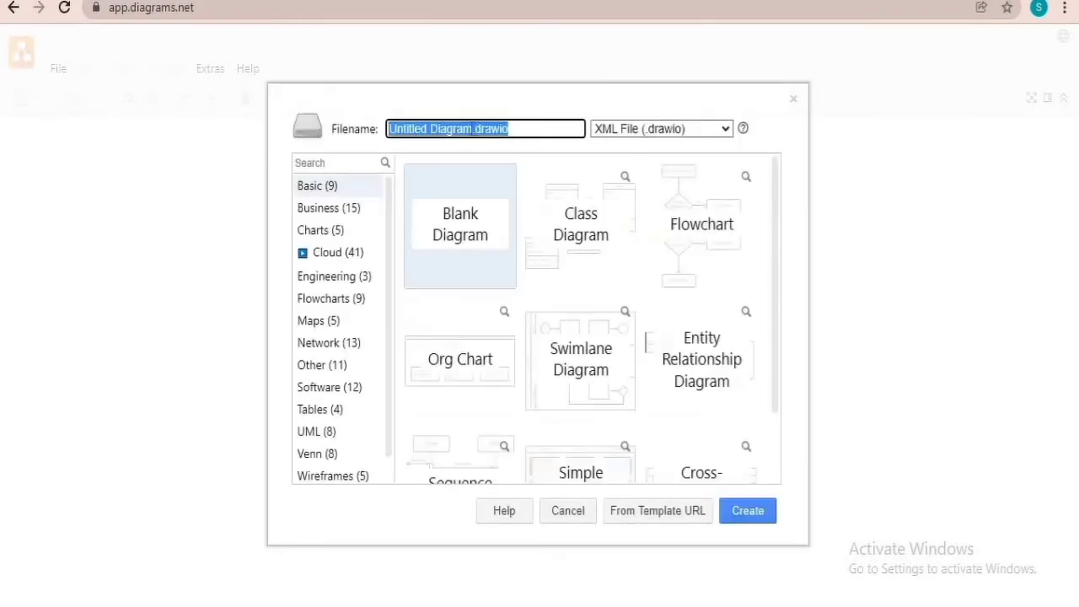
pyautogui.moveTo(472, 128); pyautogui.dragTo(381, 152)
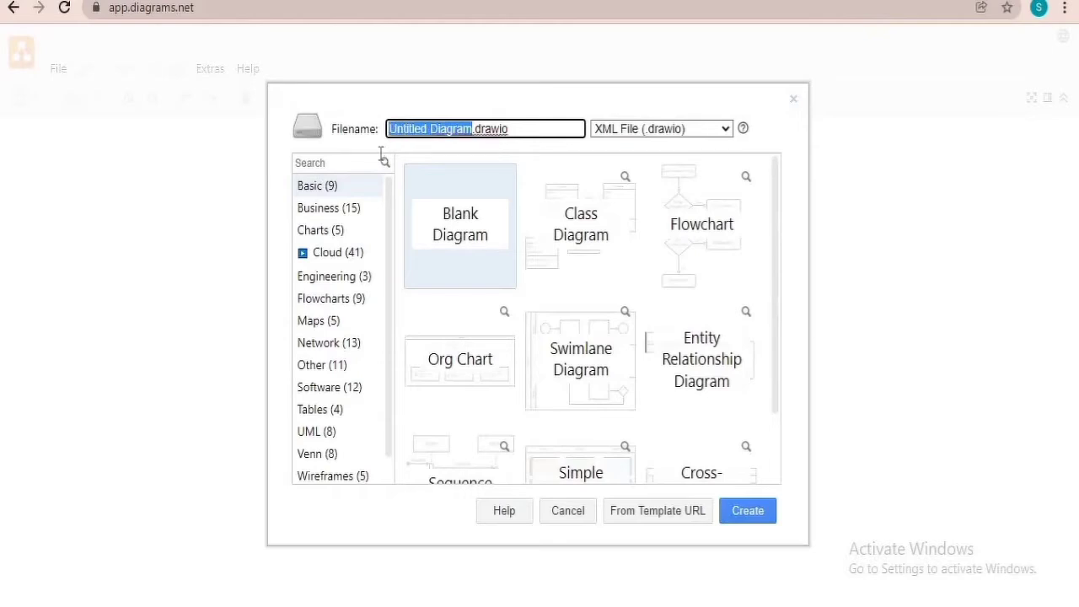
pyautogui.write('dat')
pyautogui.press('BackSpace')
pyautogui.press('BackSpace')
pyautogui.press('BackSpace')
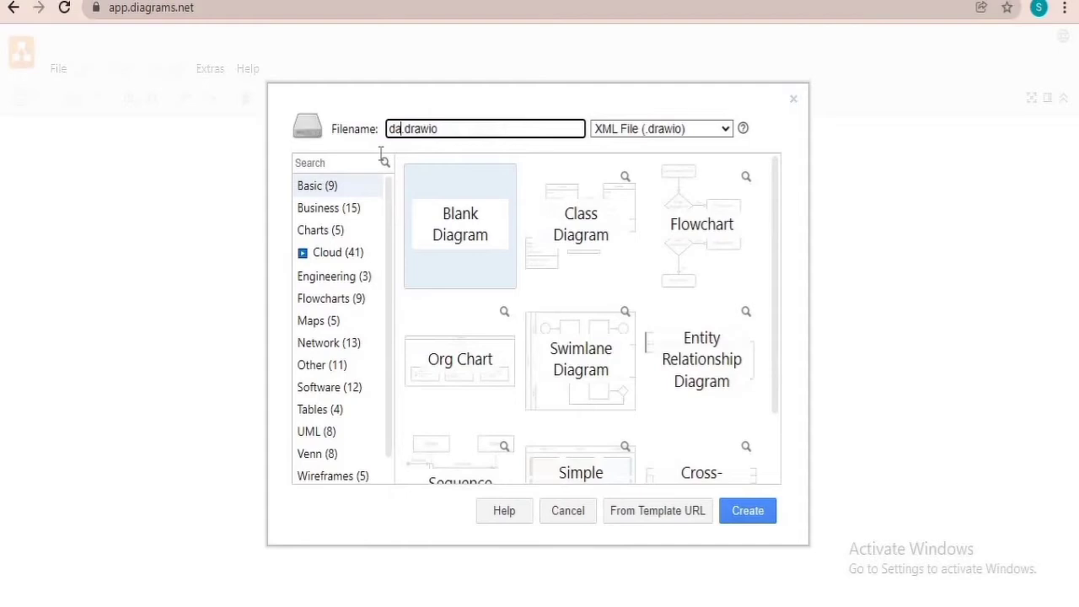
pyautogui.write('php')
pyautogui.press('BackSpace')
pyautogui.write('otoshar')
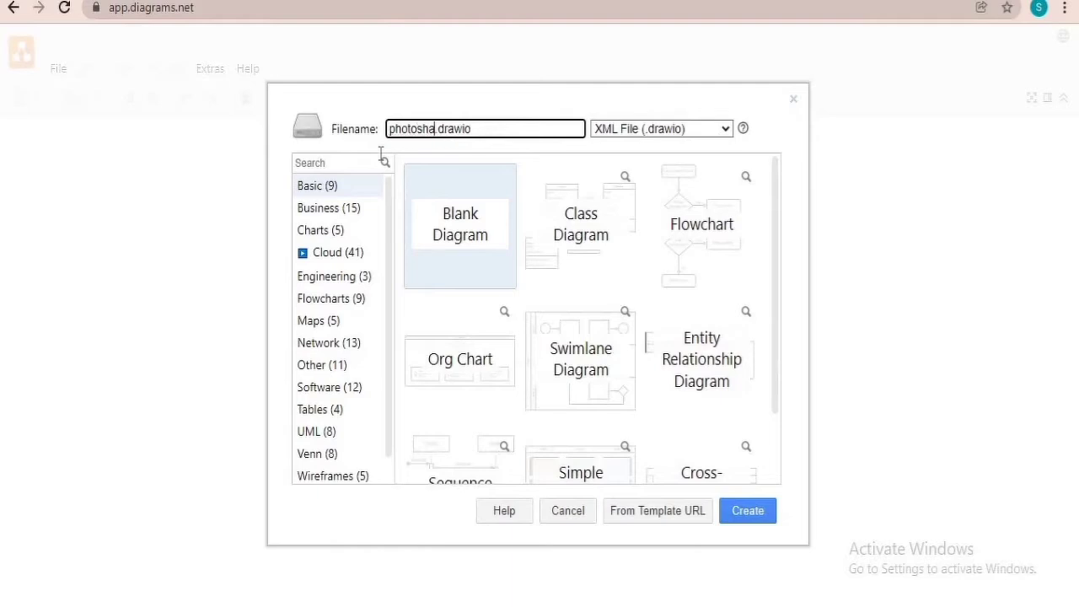
pyautogui.write('ingapp')
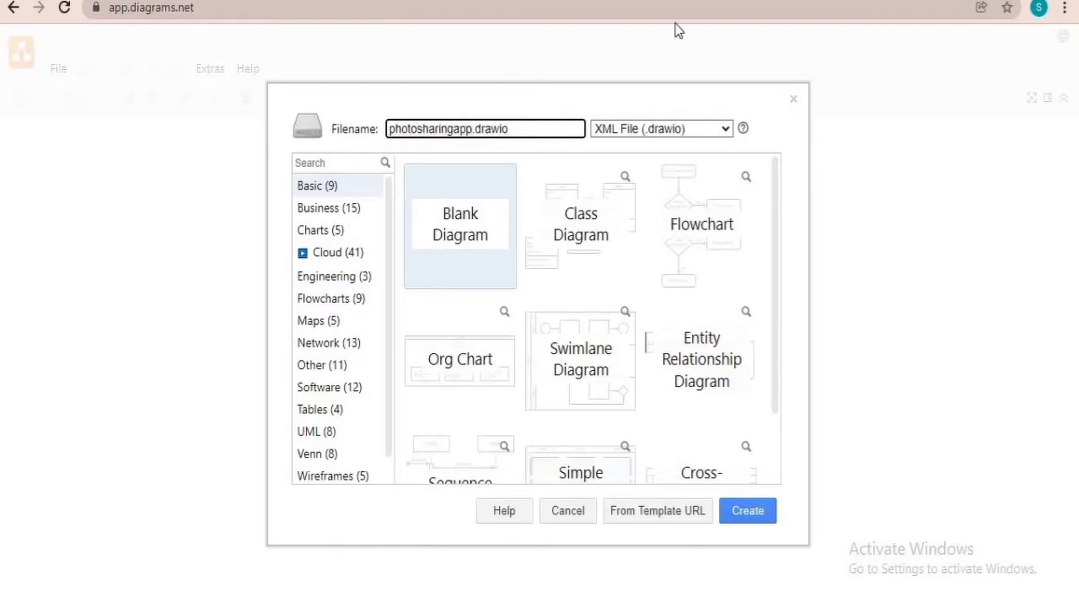
# - Set the format to Editable Bitmap Image (.png) and create the blank diagram
pyautogui.click(724, 132)
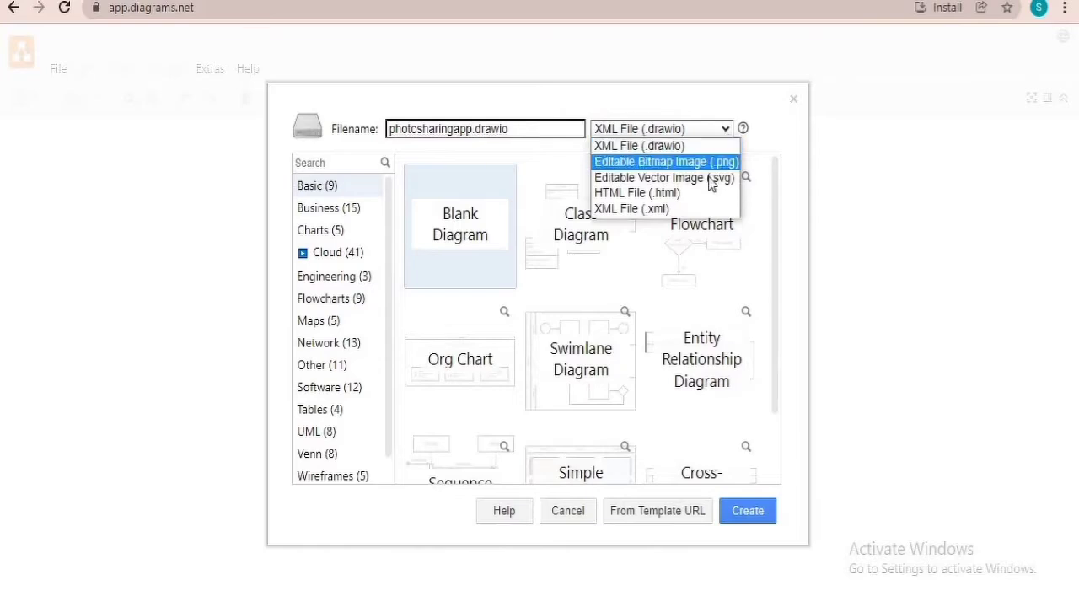
pyautogui.click(714, 163)
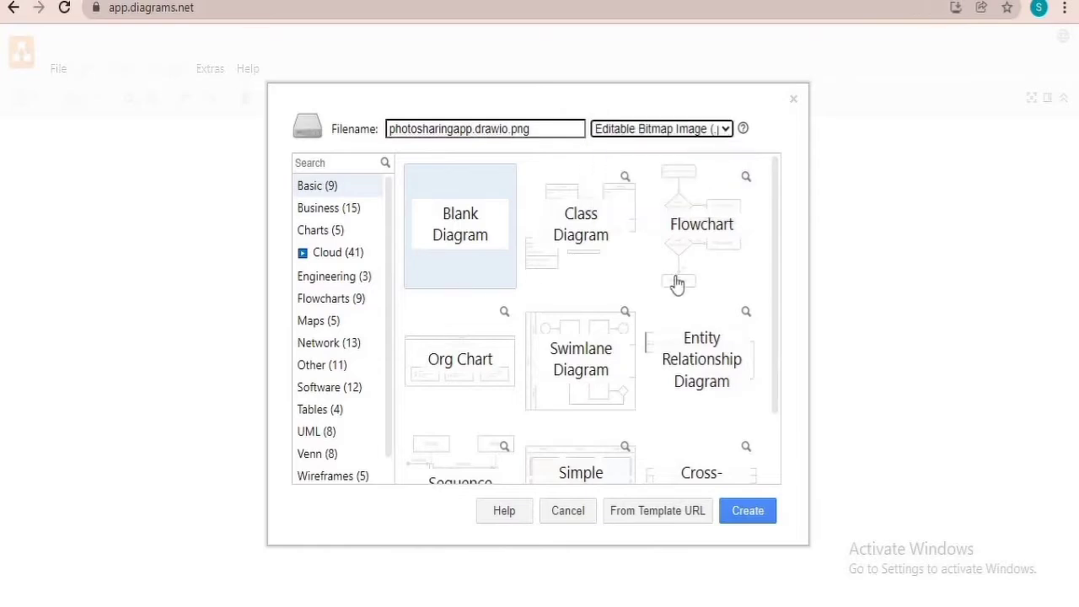
pyautogui.scroll(-1, 771, 324)
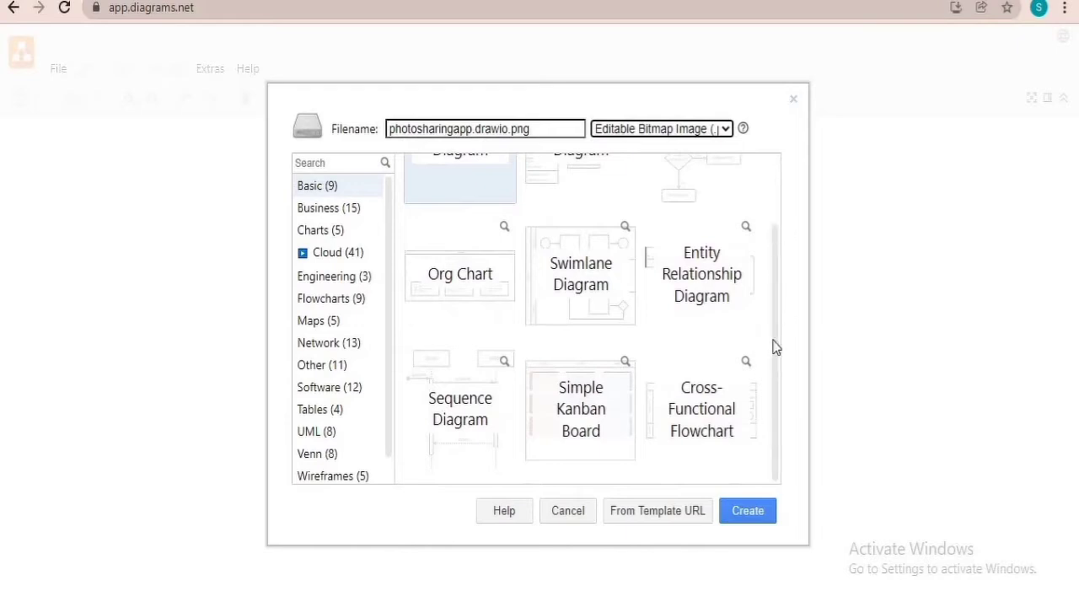
pyautogui.scroll(1, 780, 267)
pyautogui.click(746, 516)
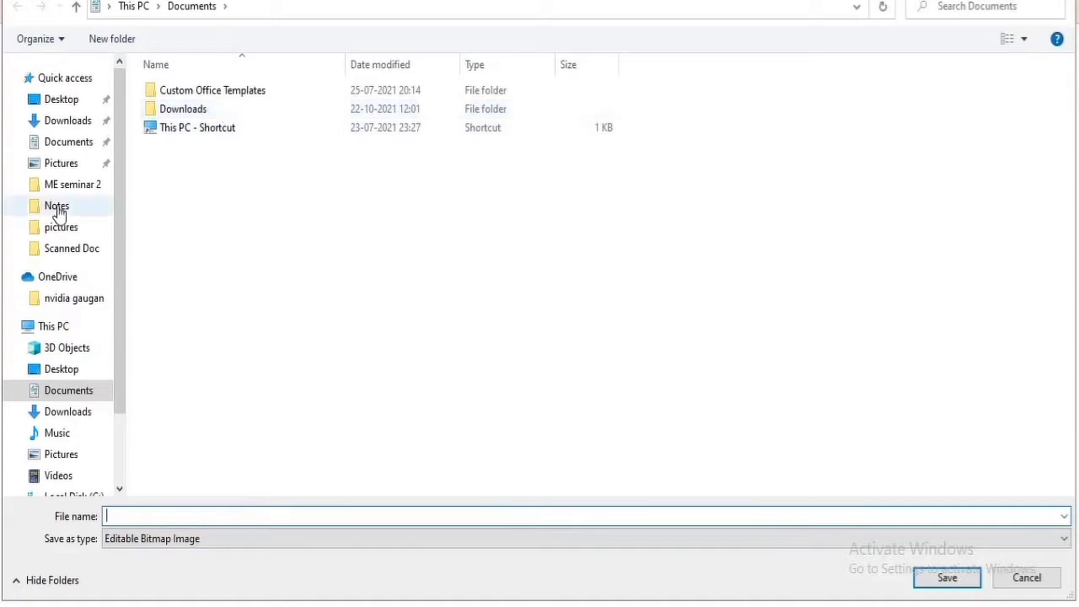
# - Save the diagram as photosharingapp_dfd, Editable Bitmap Image, in the Desktop's uml draw.io folder
pyautogui.click(62, 101)
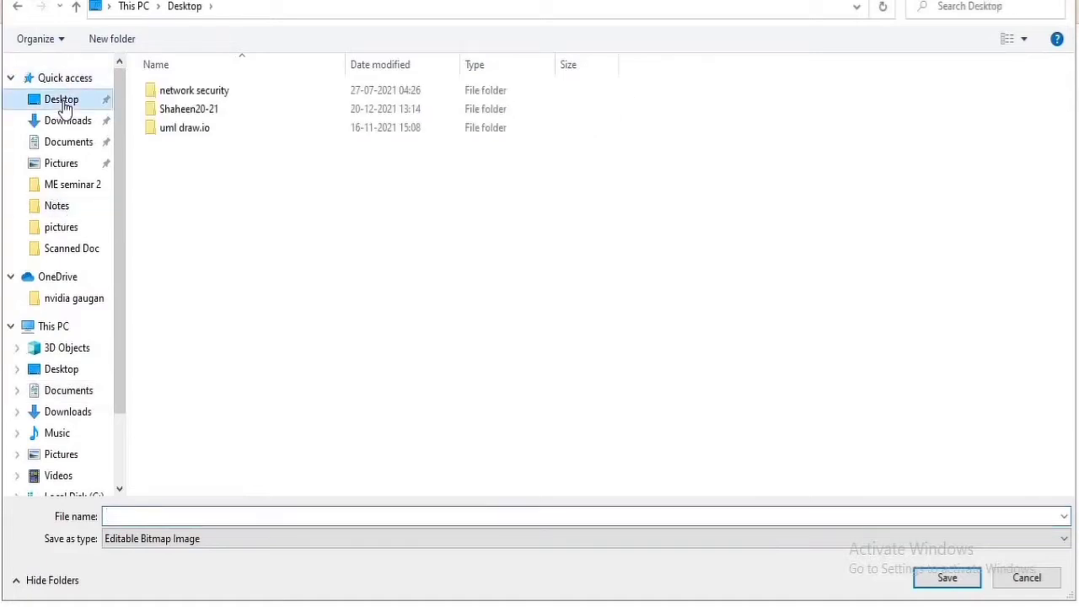
pyautogui.click(195, 135)
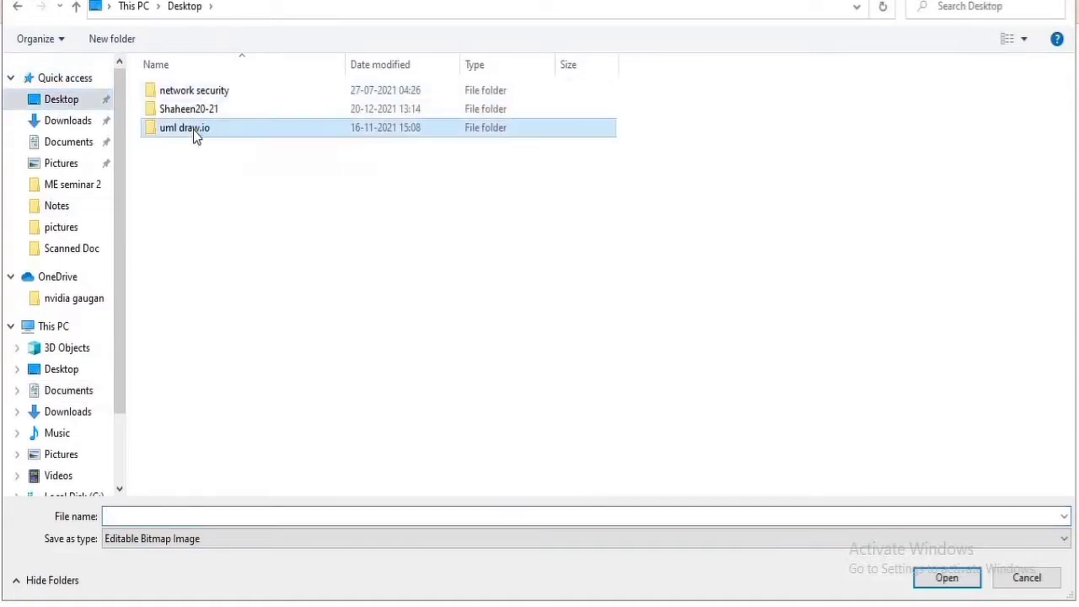
pyautogui.doubleClick(195, 135)
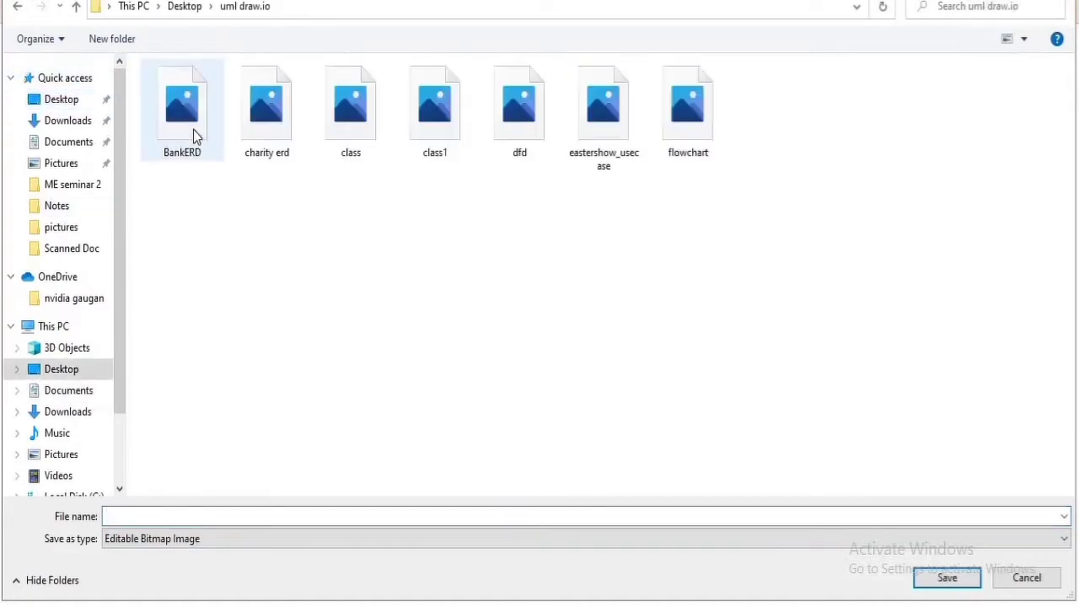
pyautogui.click(203, 514)
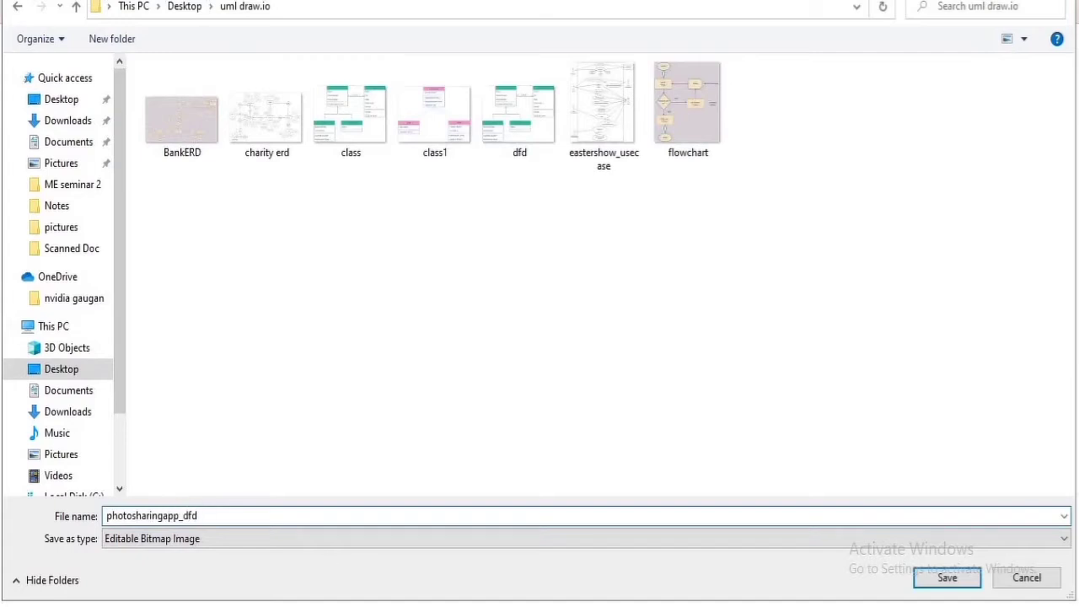
pyautogui.click(974, 540)
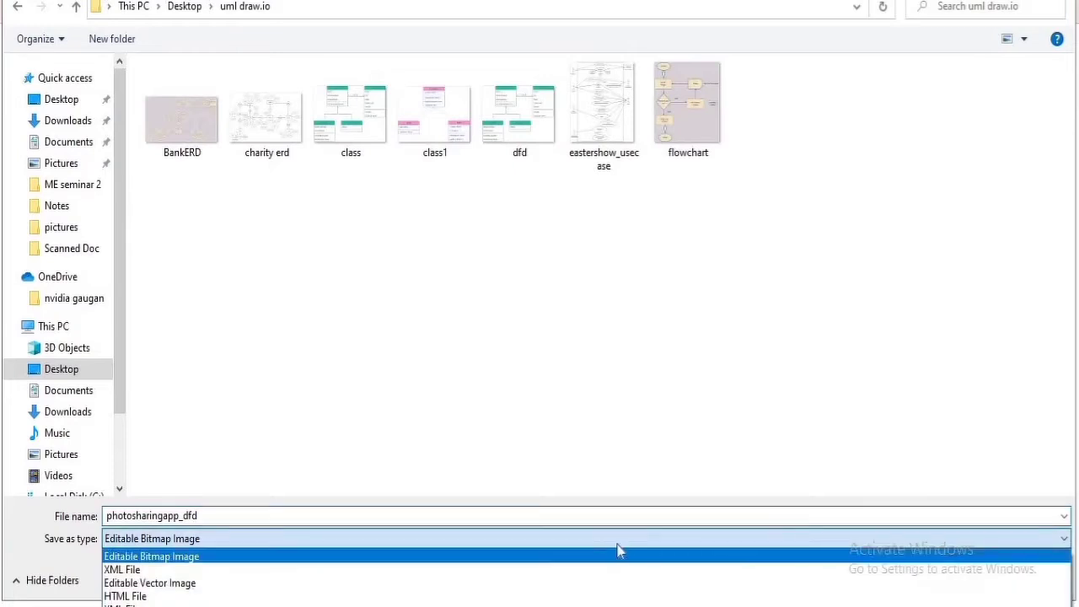
pyautogui.click(576, 557)
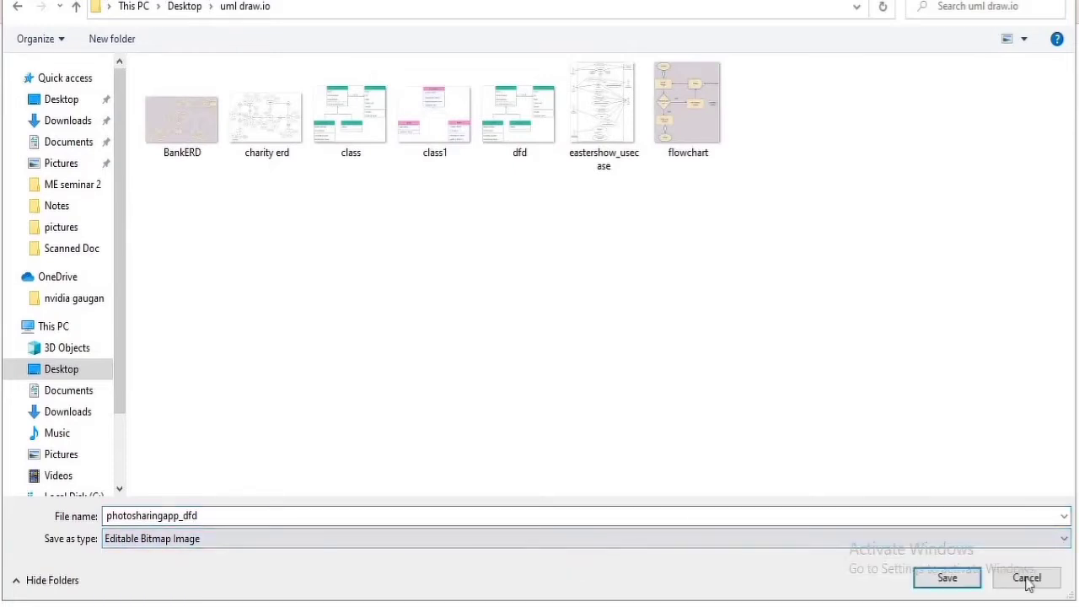
pyautogui.click(948, 579)
pyautogui.click(750, 511)
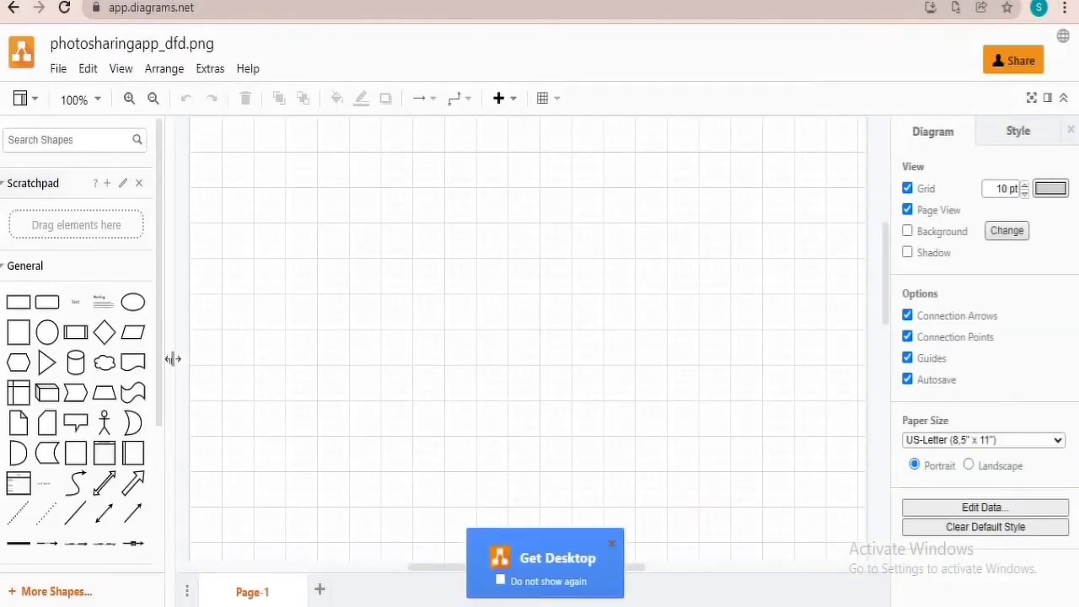
pyautogui.scroll(-3, 101, 380)
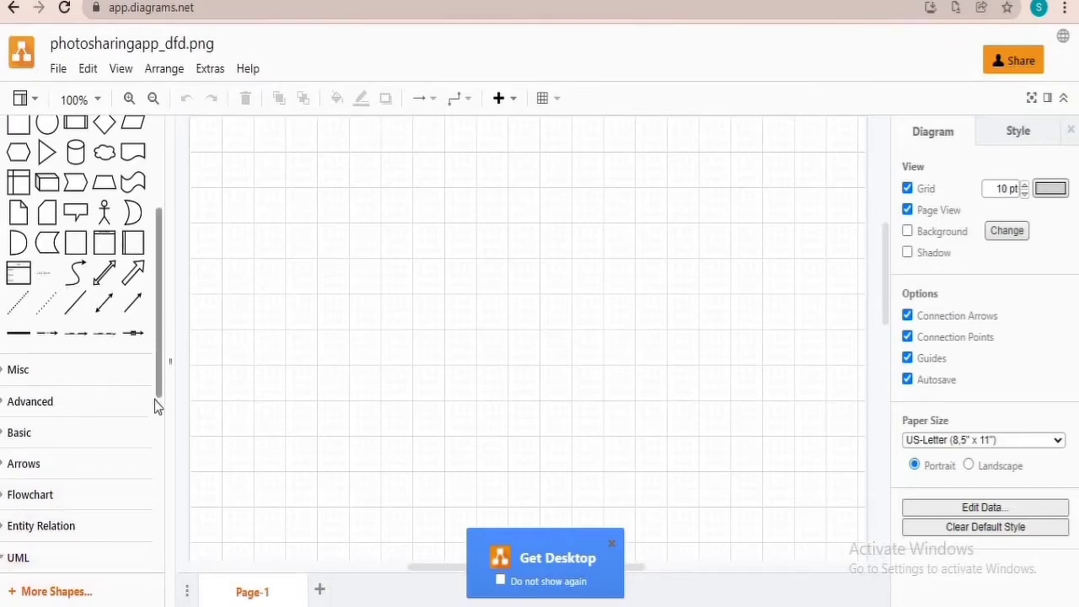
pyautogui.scroll(-4, 154, 402)
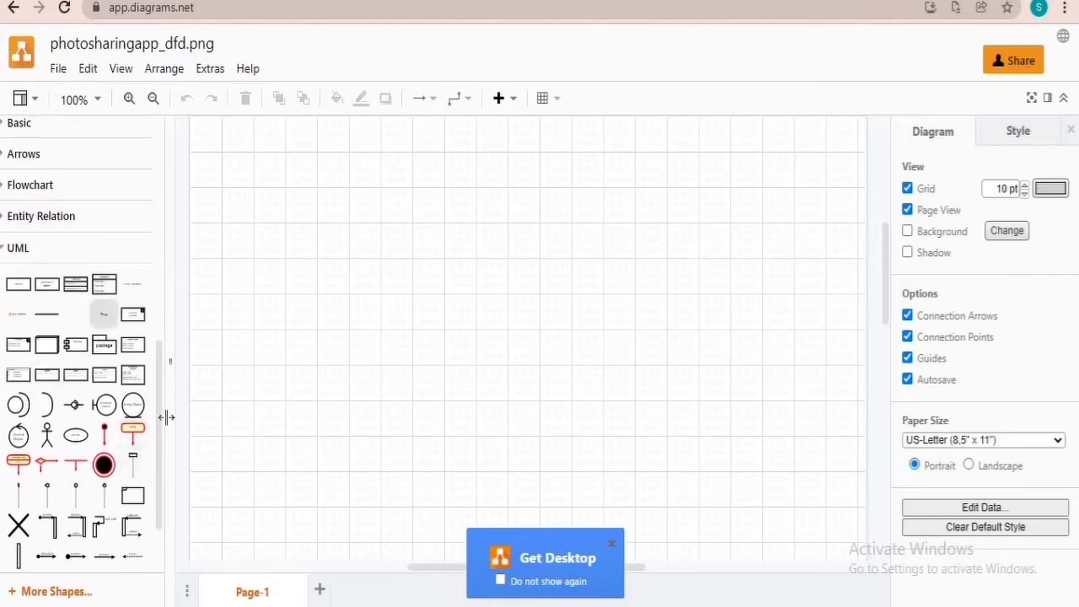
pyautogui.scroll(-1, 160, 445)
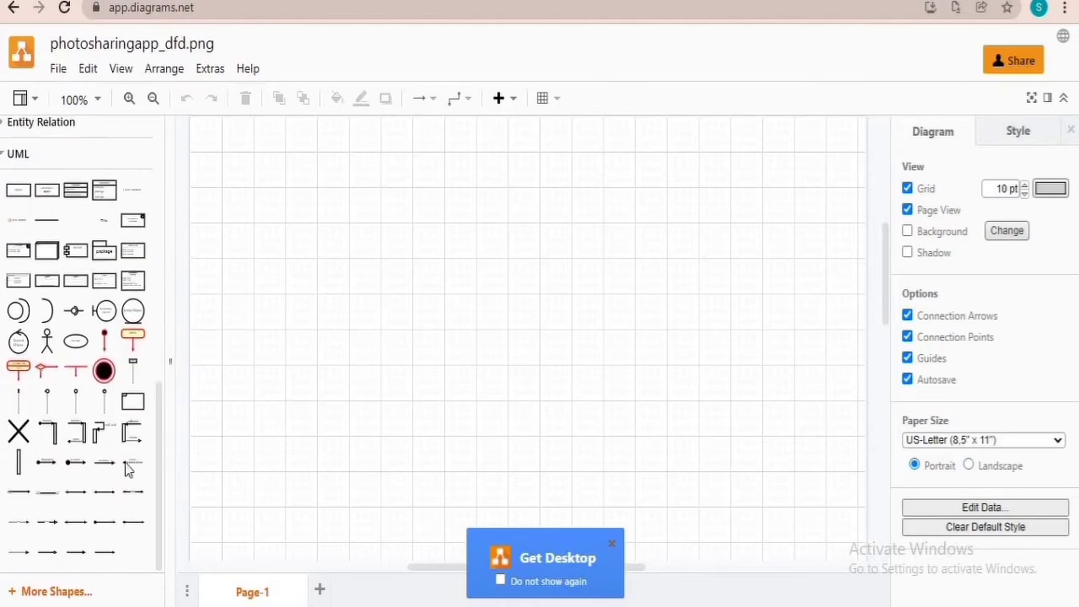
pyautogui.moveTo(79, 353)
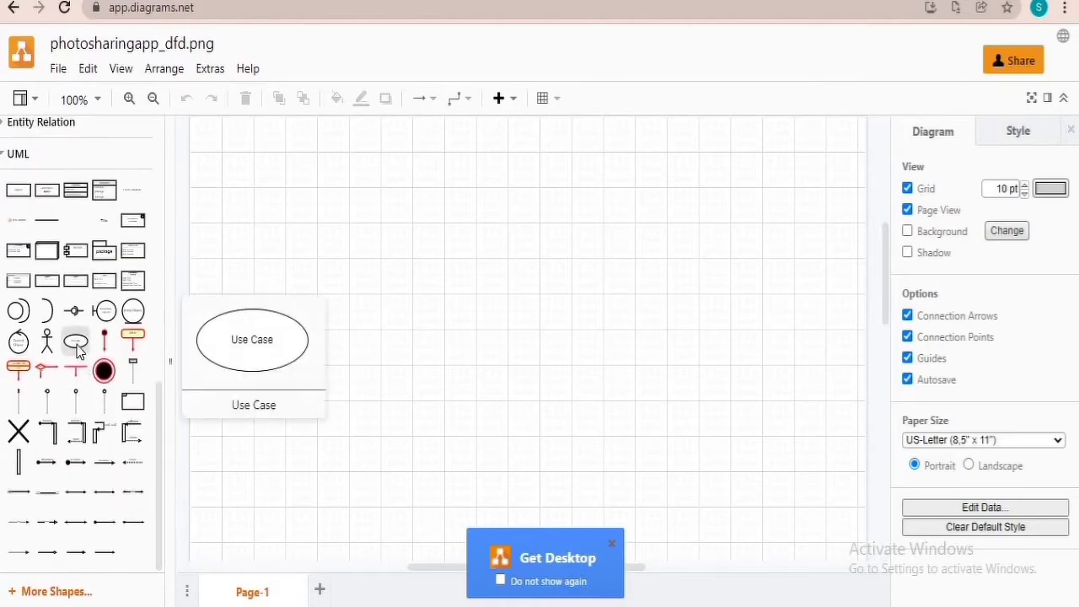
pyautogui.moveTo(106, 309)
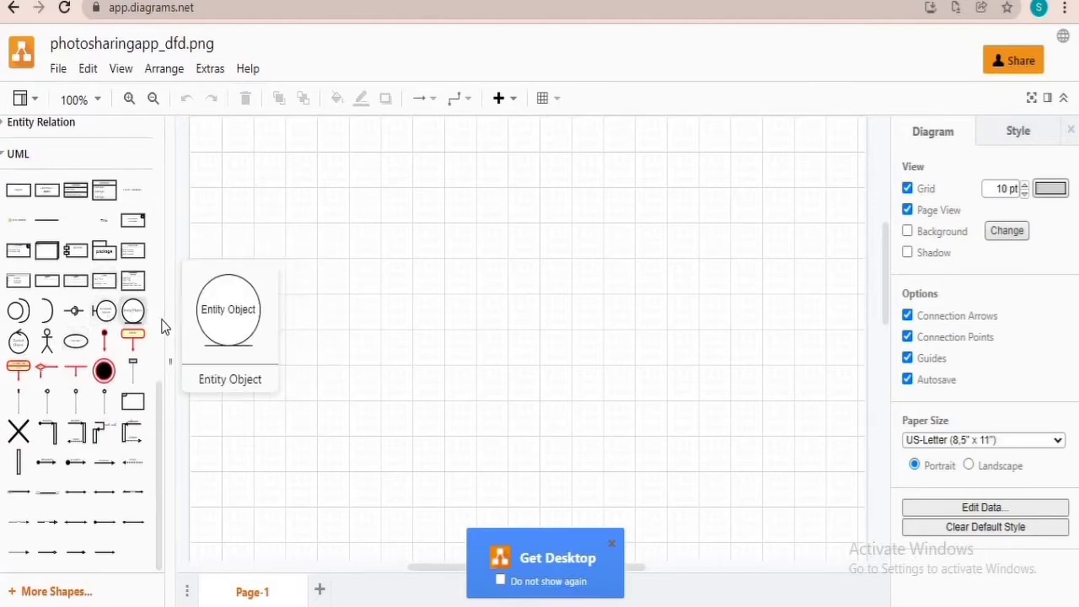
pyautogui.moveTo(156, 393); pyautogui.dragTo(161, 302)
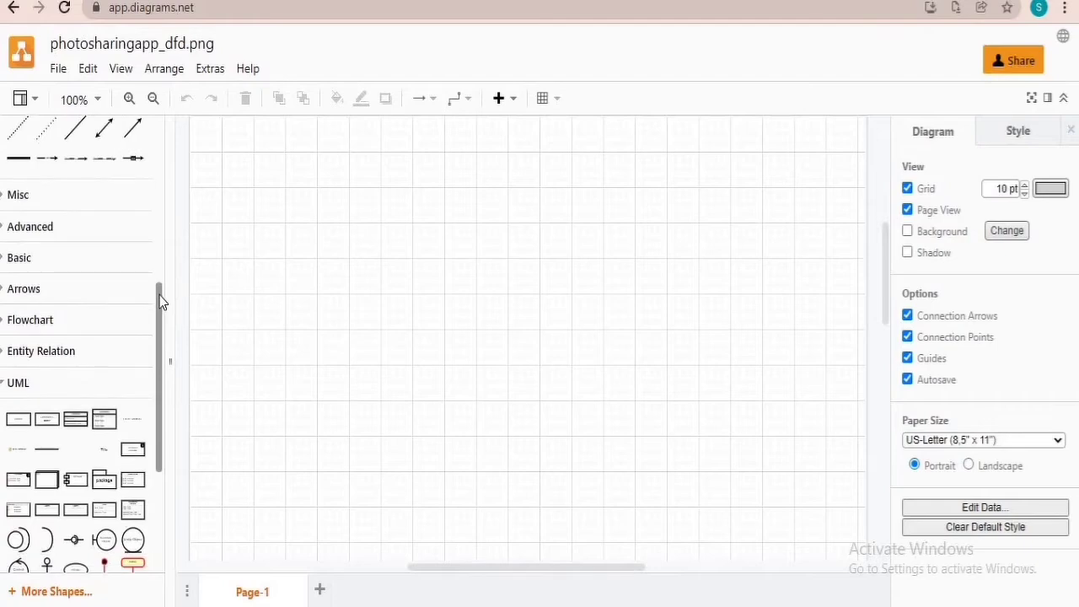
pyautogui.moveTo(162, 302); pyautogui.dragTo(164, 316)
pyautogui.scroll(-3, 76, 337)
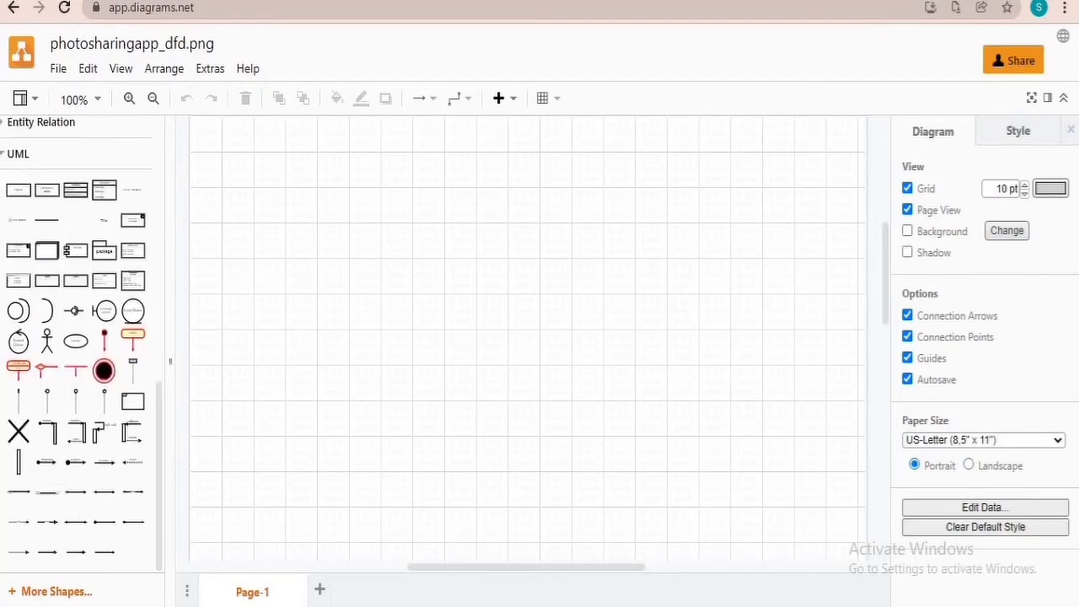
# - Enable the Data Flow Diagram library via More Shapes and expand it in the sidebar
pyautogui.click(80, 591)
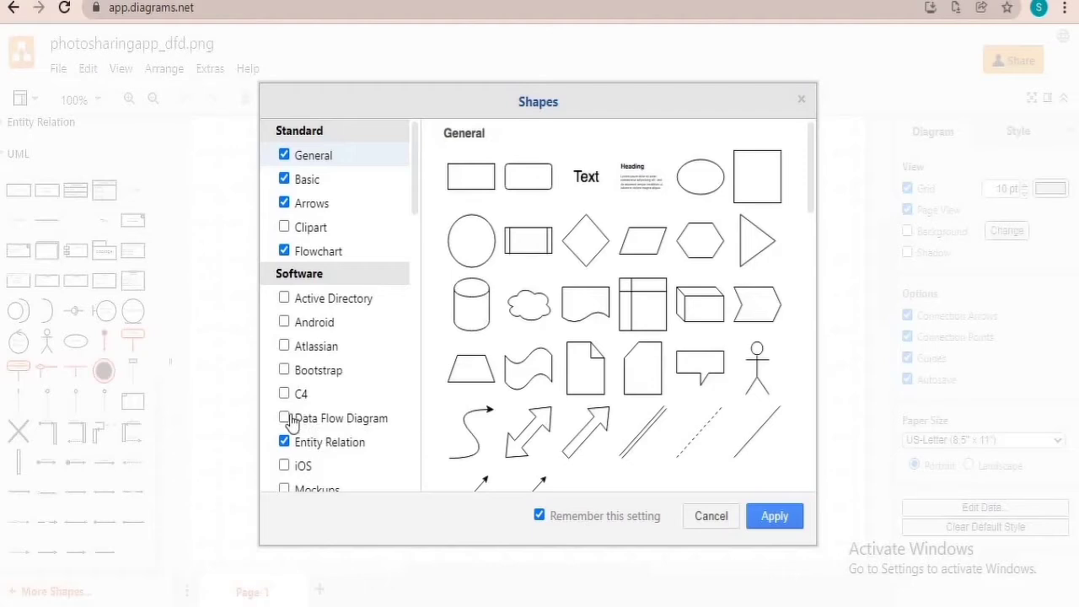
pyautogui.moveTo(290, 420)
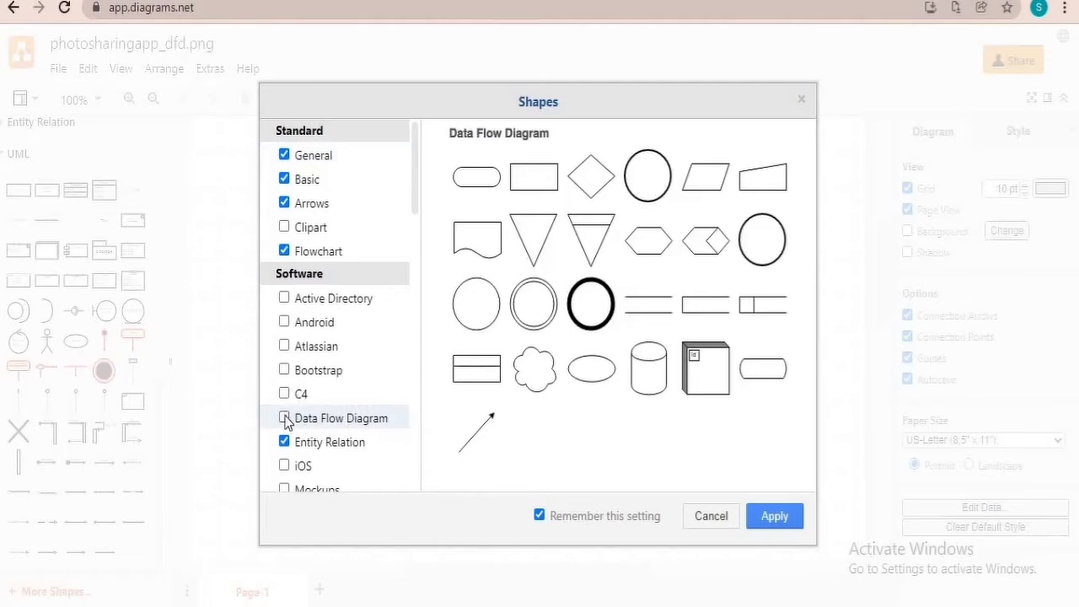
pyautogui.click(774, 516)
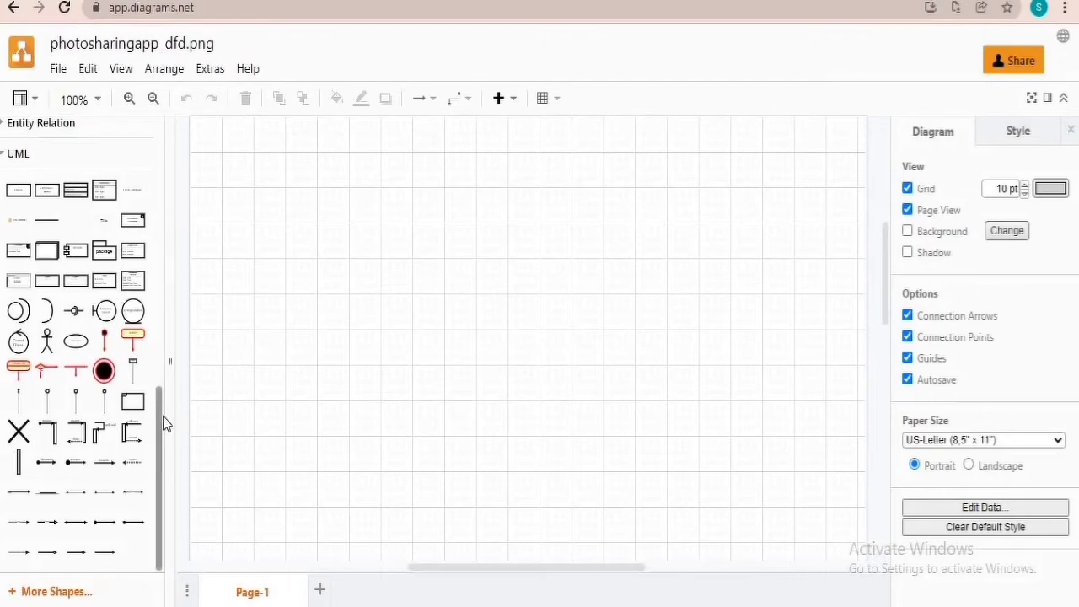
pyautogui.moveTo(162, 419); pyautogui.dragTo(156, 335)
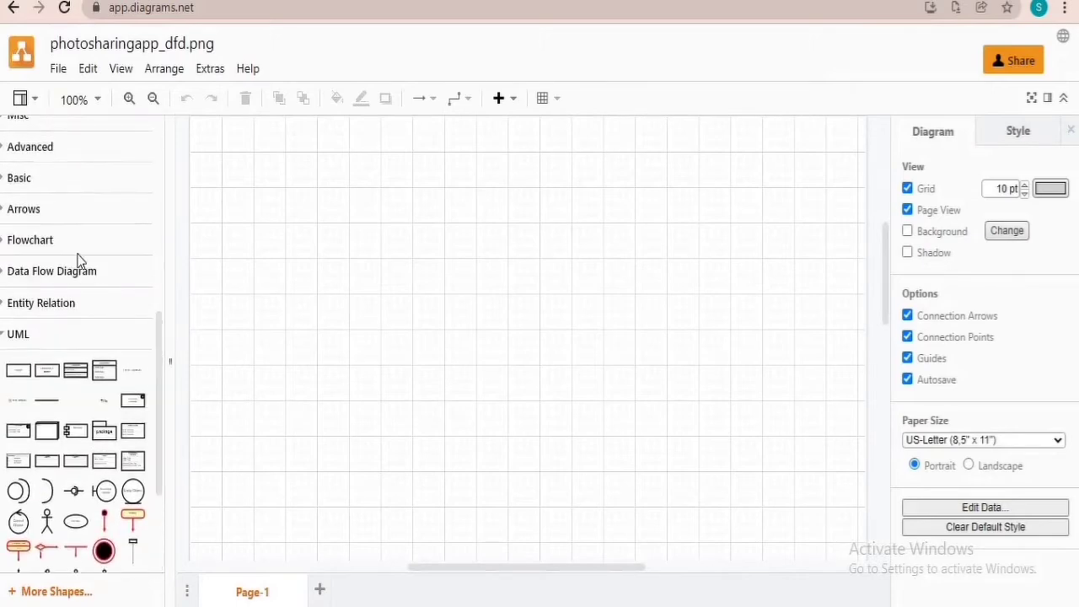
pyautogui.click(71, 276)
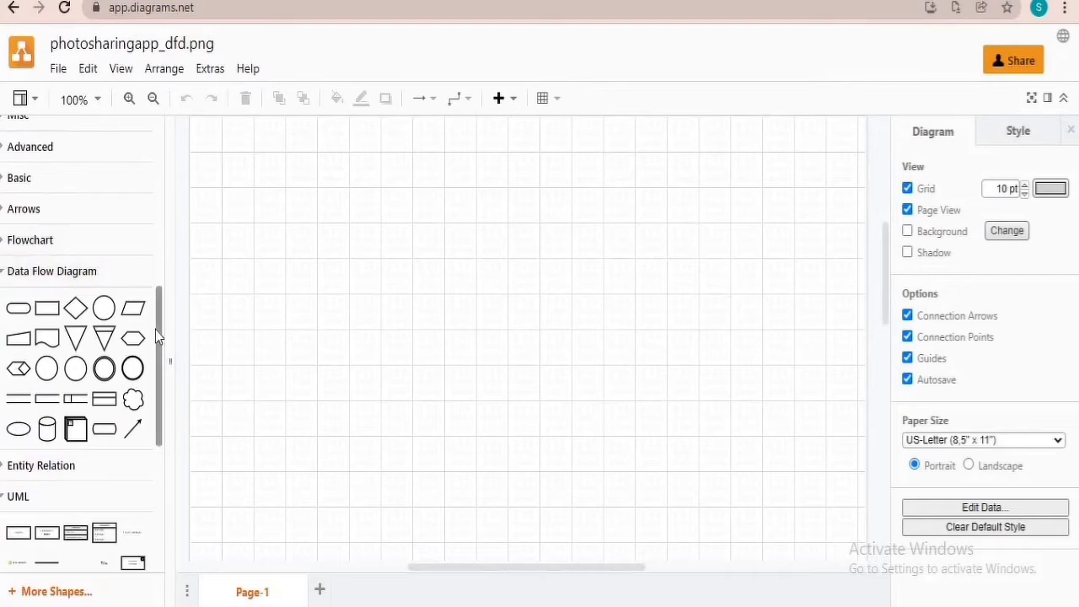
pyautogui.moveTo(155, 329); pyautogui.dragTo(155, 346)
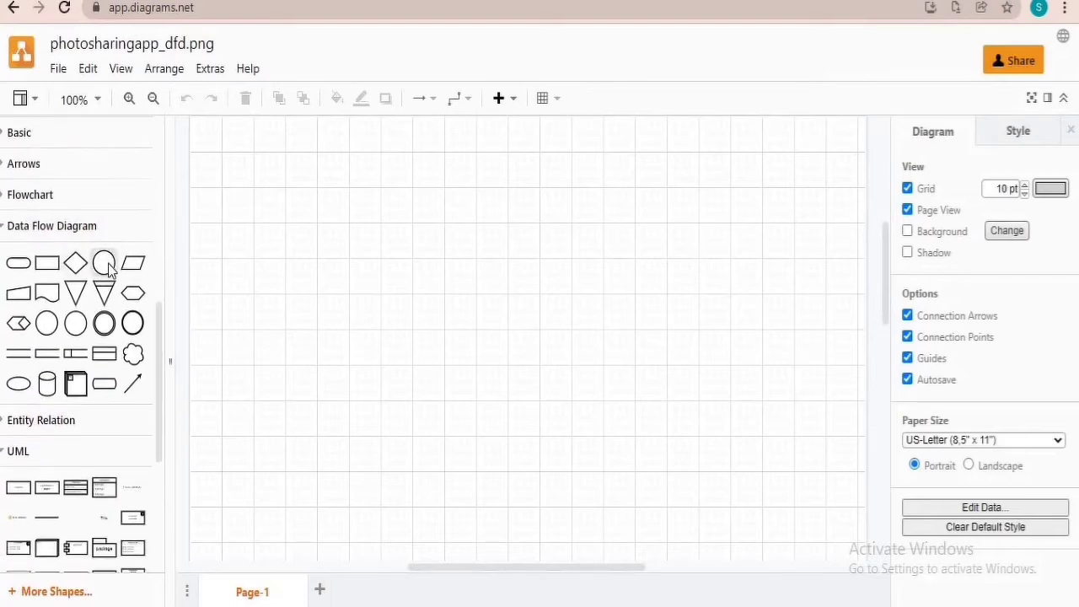
pyautogui.moveTo(108, 268)
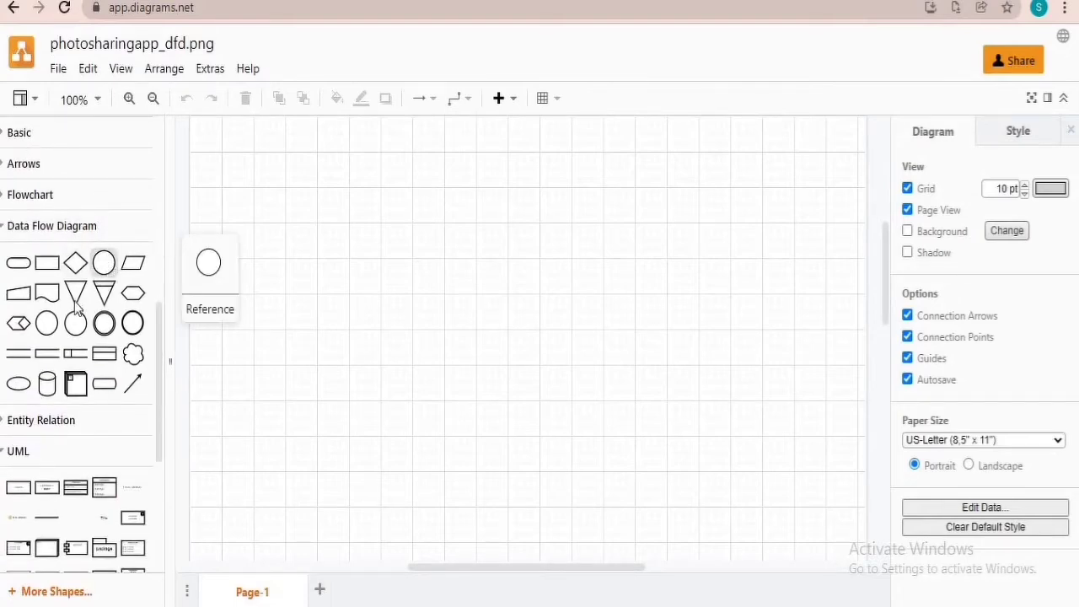
# - Insert a Data Process circle, enlarge it to about 170 x 170, and centre it
pyautogui.moveTo(75, 329)
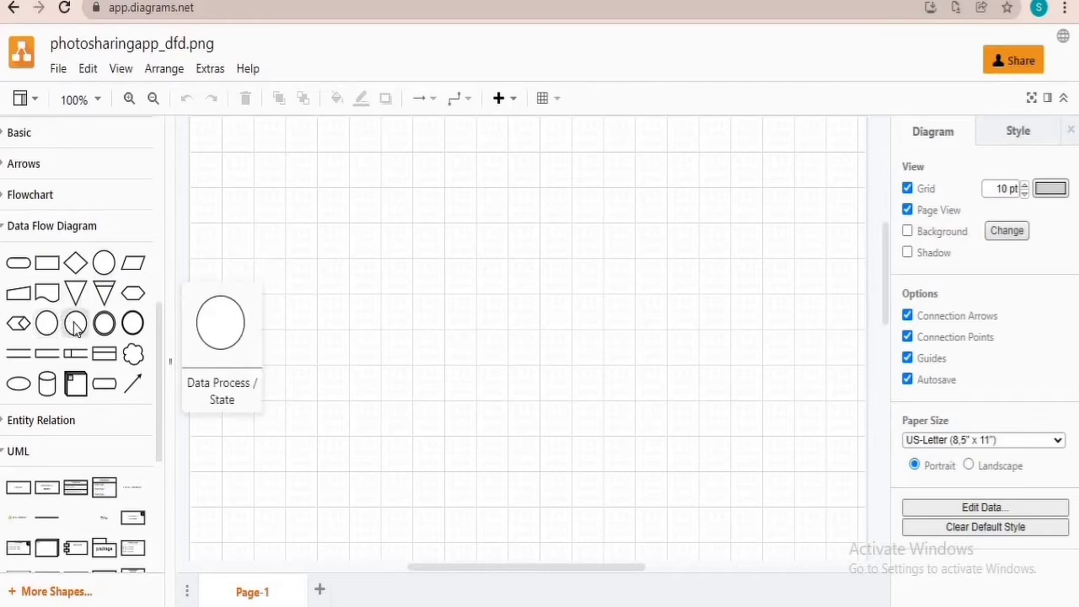
pyautogui.moveTo(19, 390)
pyautogui.click(47, 328)
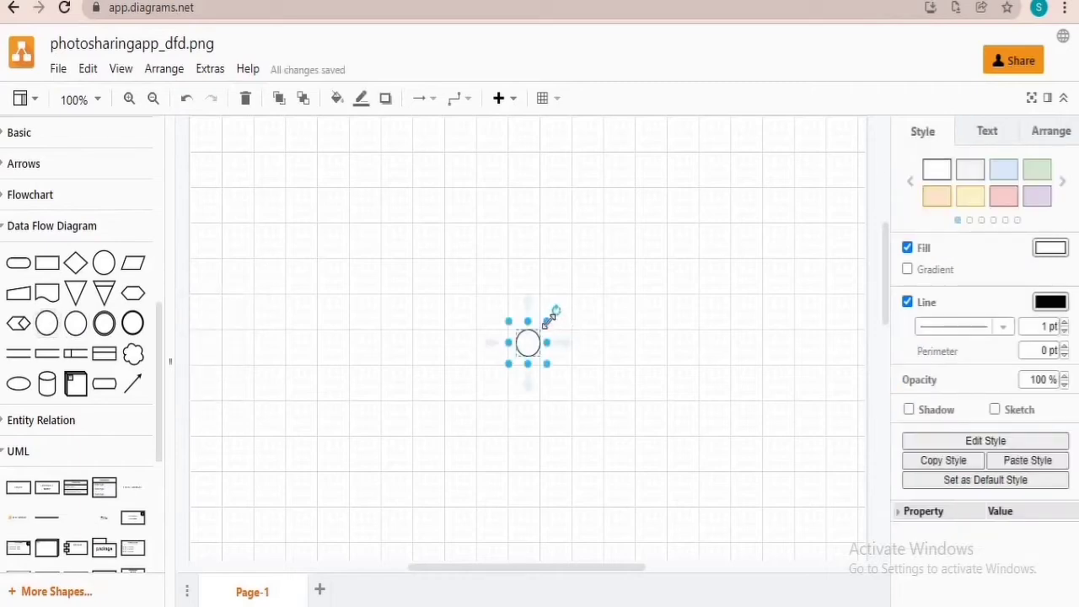
pyautogui.moveTo(547, 321); pyautogui.dragTo(603, 285)
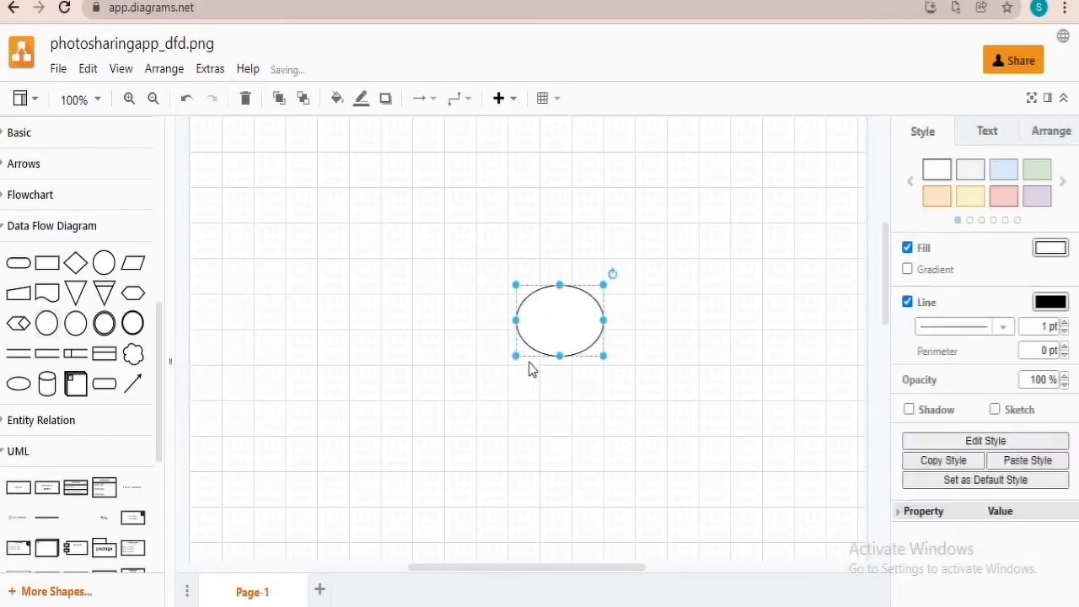
pyautogui.moveTo(514, 356); pyautogui.dragTo(468, 428)
pyautogui.moveTo(568, 341); pyautogui.dragTo(538, 323)
# - Label the circle 'Photo', 'Sharing', 'Application' on three separate lines
pyautogui.doubleClick(538, 324)
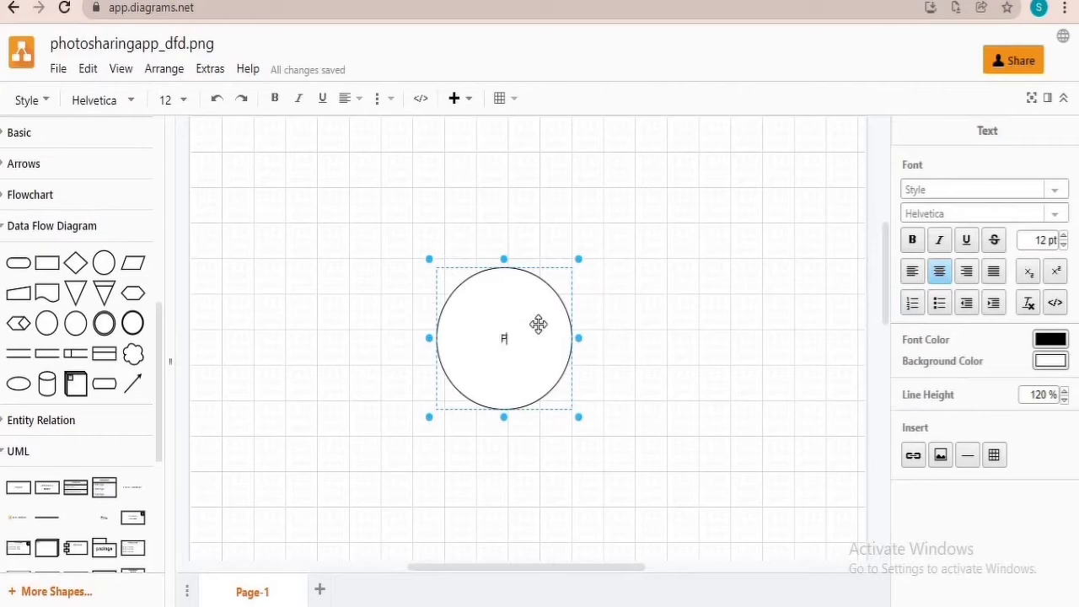
pyautogui.write('Phoy')
pyautogui.press('BackSpace')
pyautogui.write('to')
pyautogui.press('Return')
pyautogui.write('Sharing')
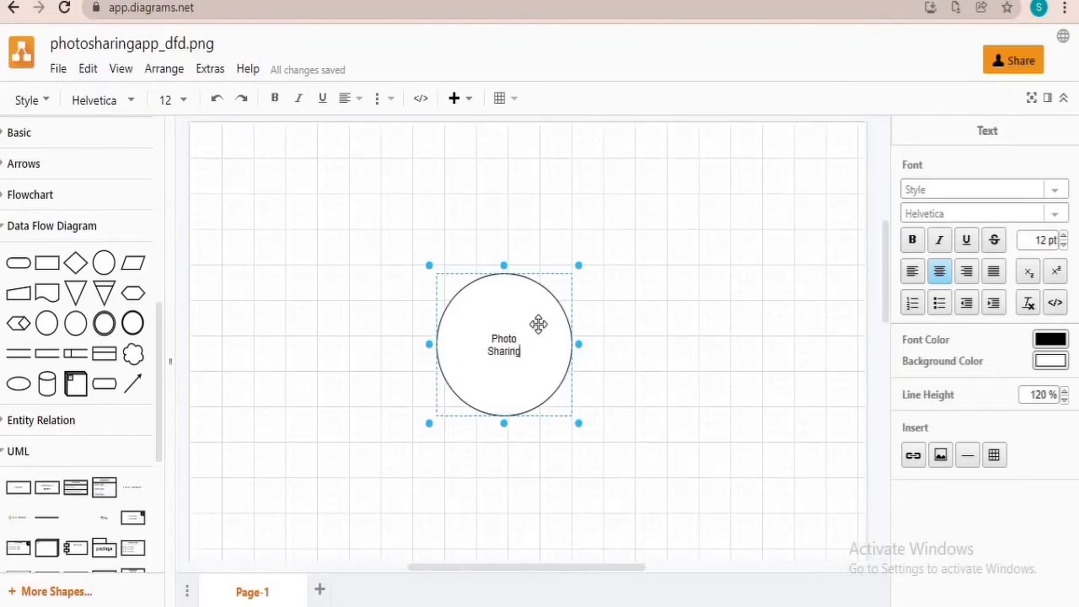
pyautogui.press('Return')
pyautogui.write('Ap')
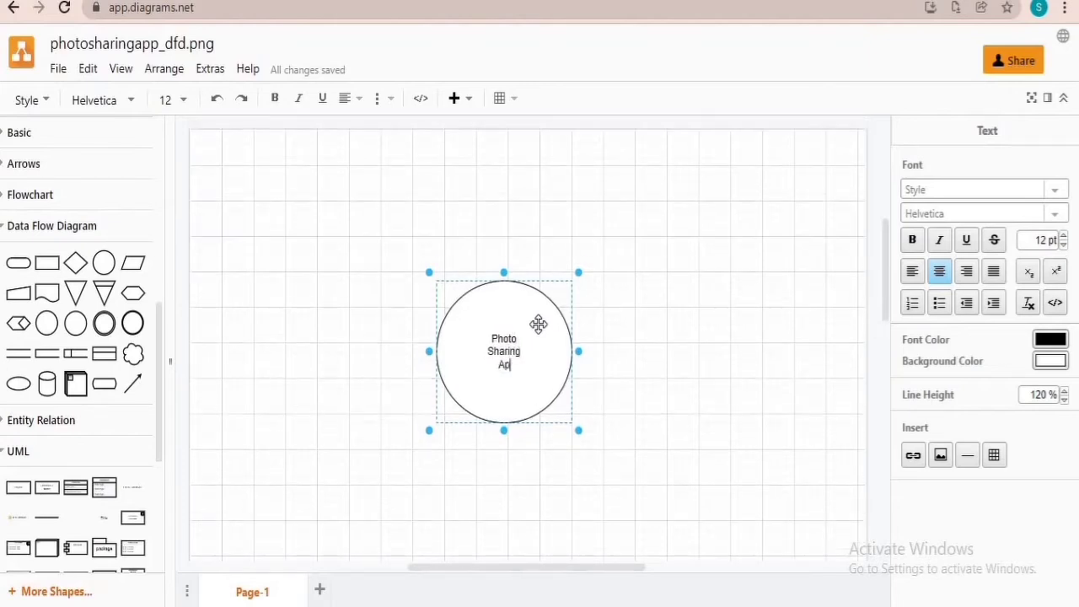
pyautogui.write('plication')
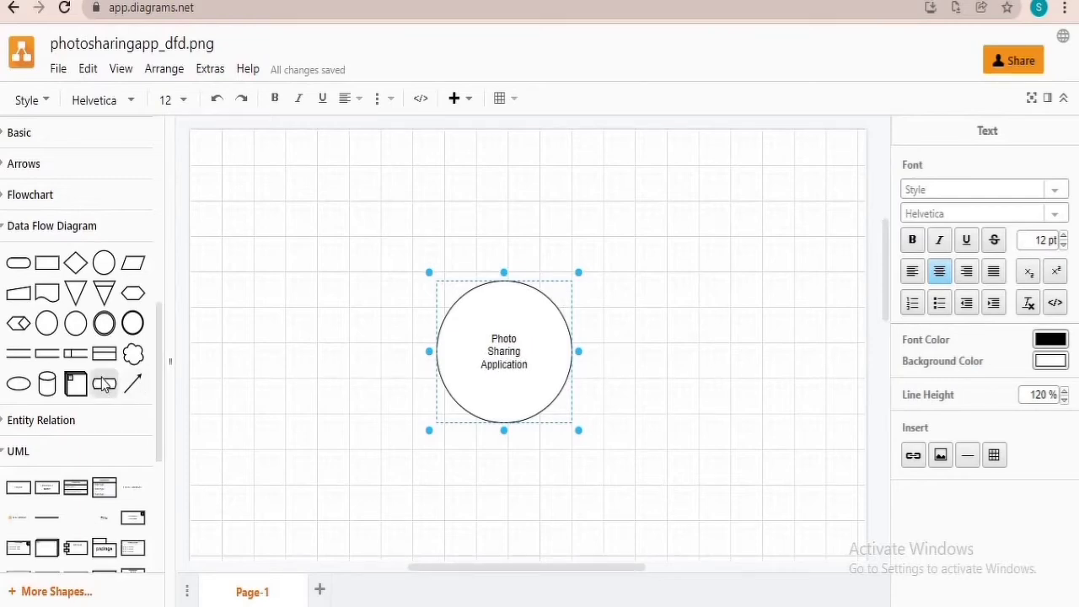
pyautogui.moveTo(105, 387)
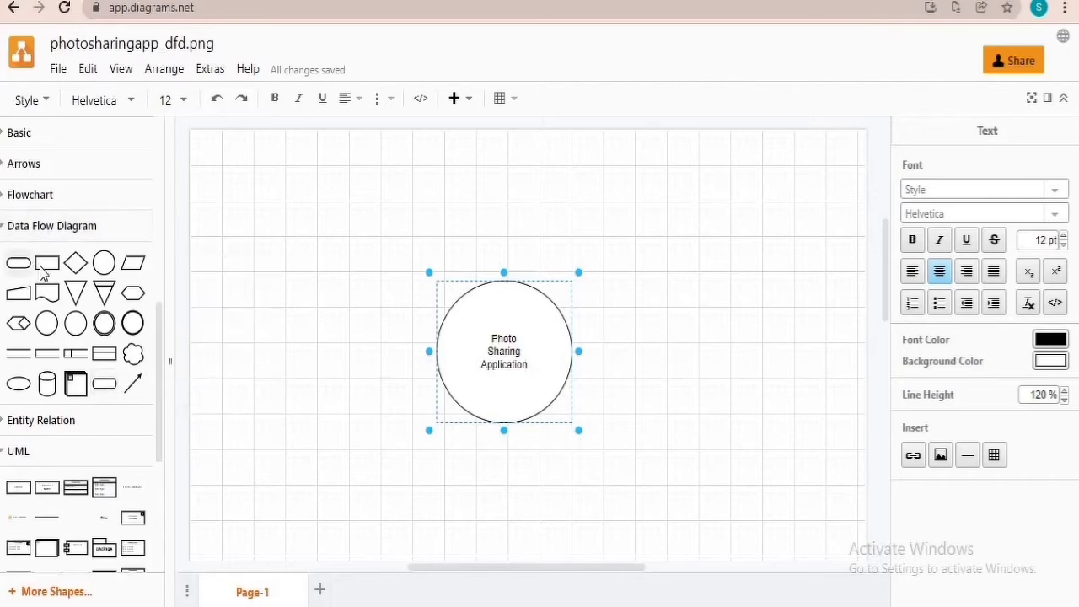
pyautogui.moveTo(41, 268)
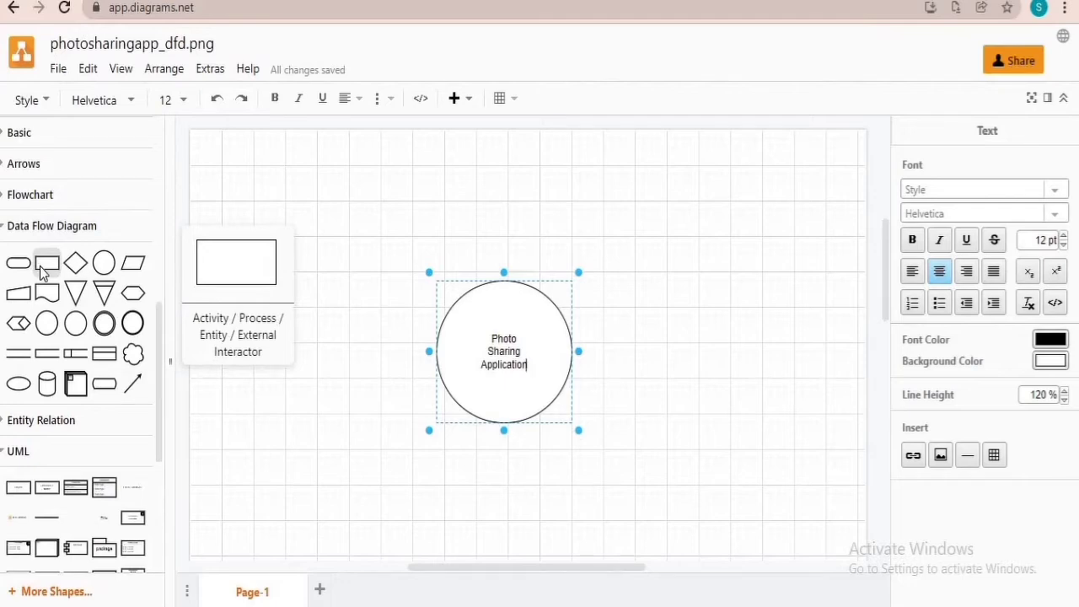
# - Place a rectangle above-left of the circle labelled 'Photos' / 'Management' on two lines
pyautogui.press('Escape')
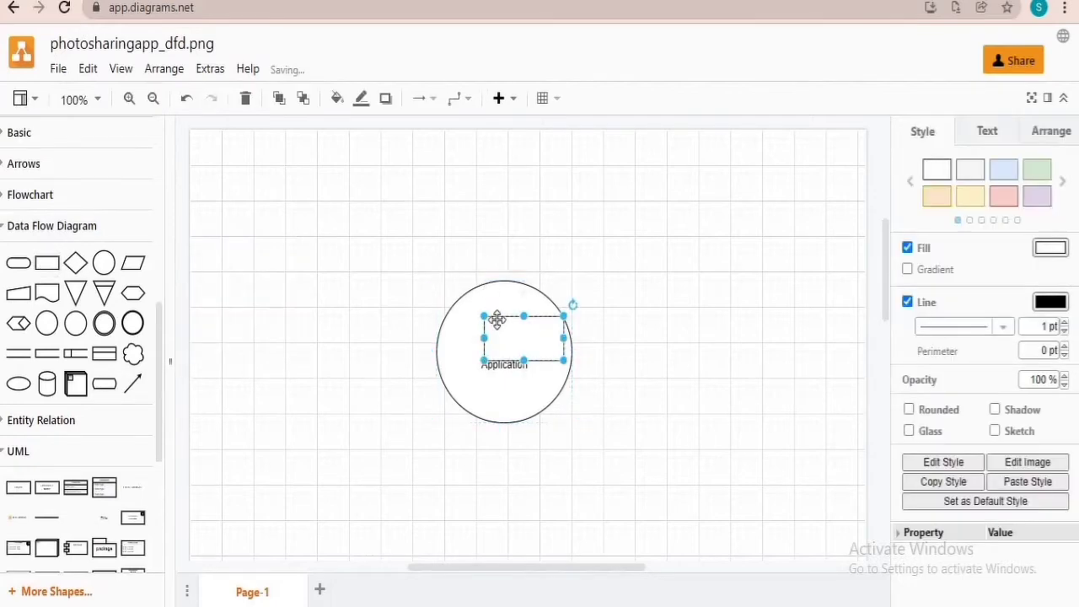
pyautogui.moveTo(496, 326); pyautogui.dragTo(281, 226)
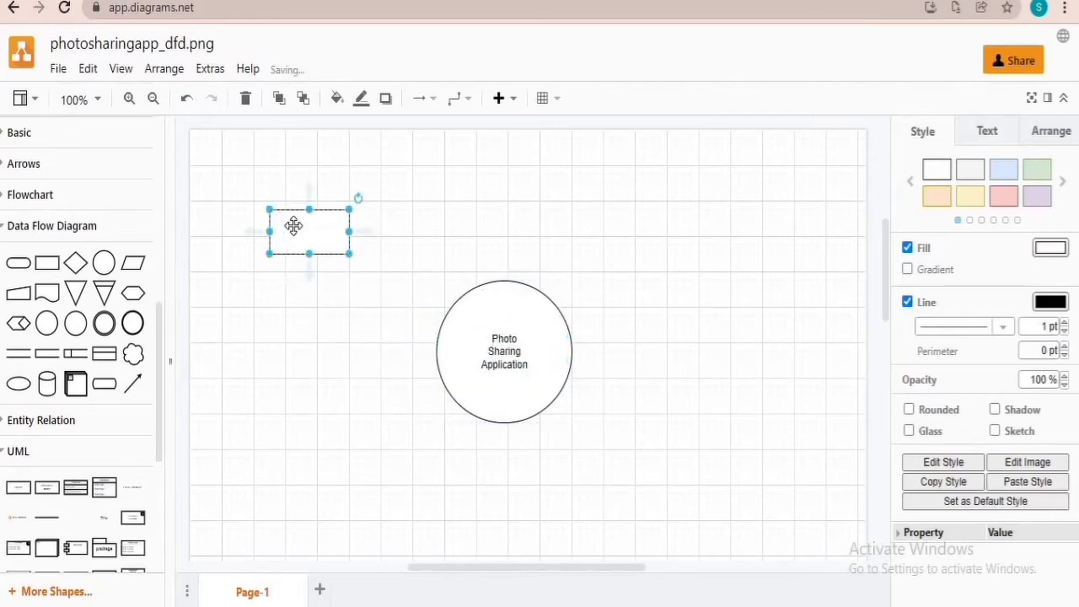
pyautogui.doubleClick(294, 226)
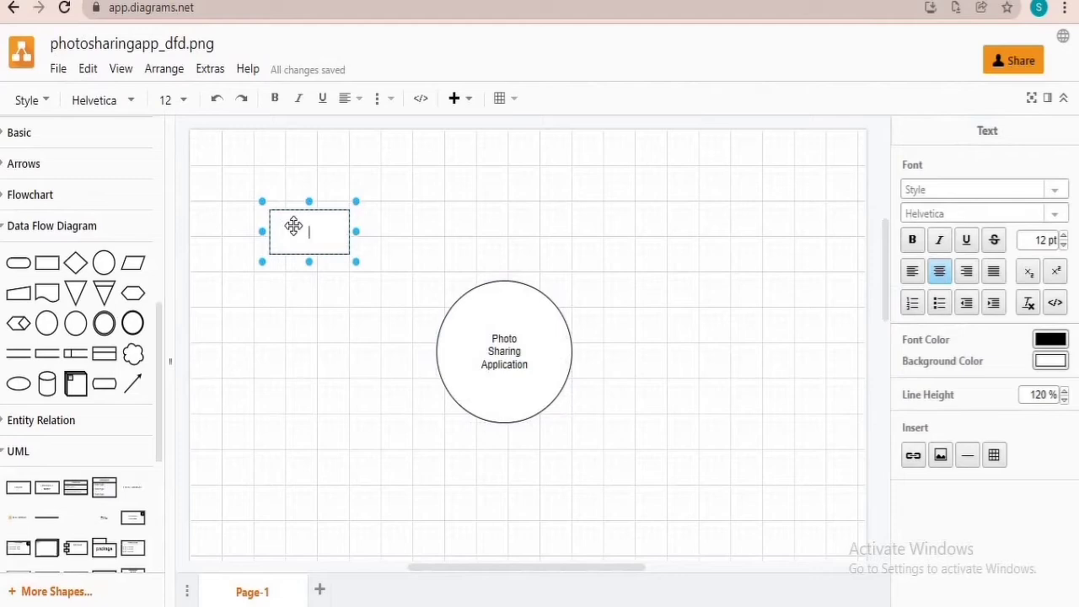
pyautogui.write('Photos Management')
pyautogui.click(300, 232)
pyautogui.press('Return')
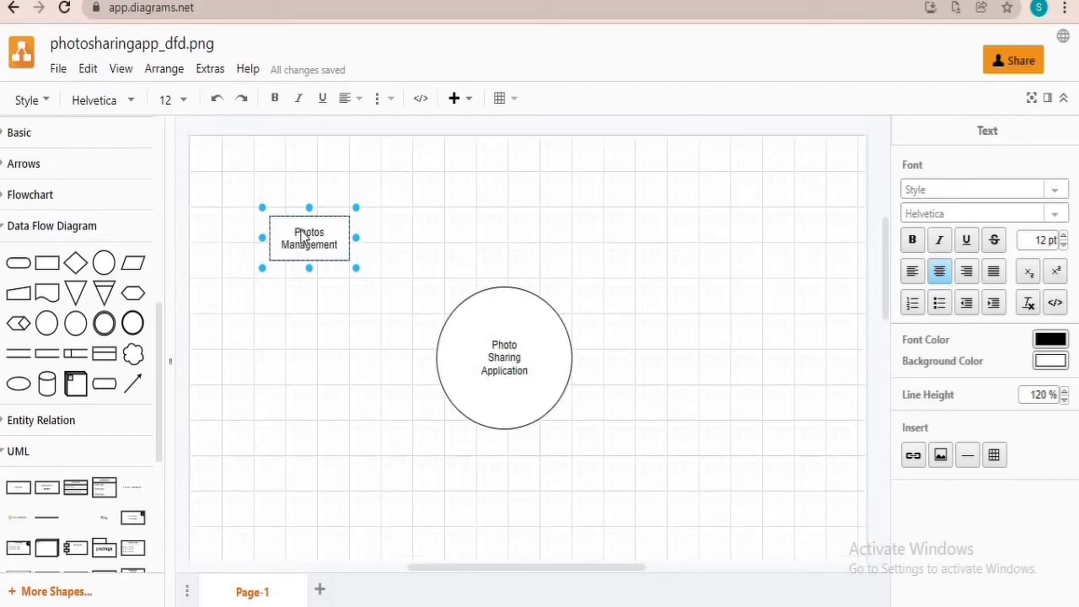
# - Add a second, empty Data Flow rectangle just below Photos Management
pyautogui.click(361, 301)
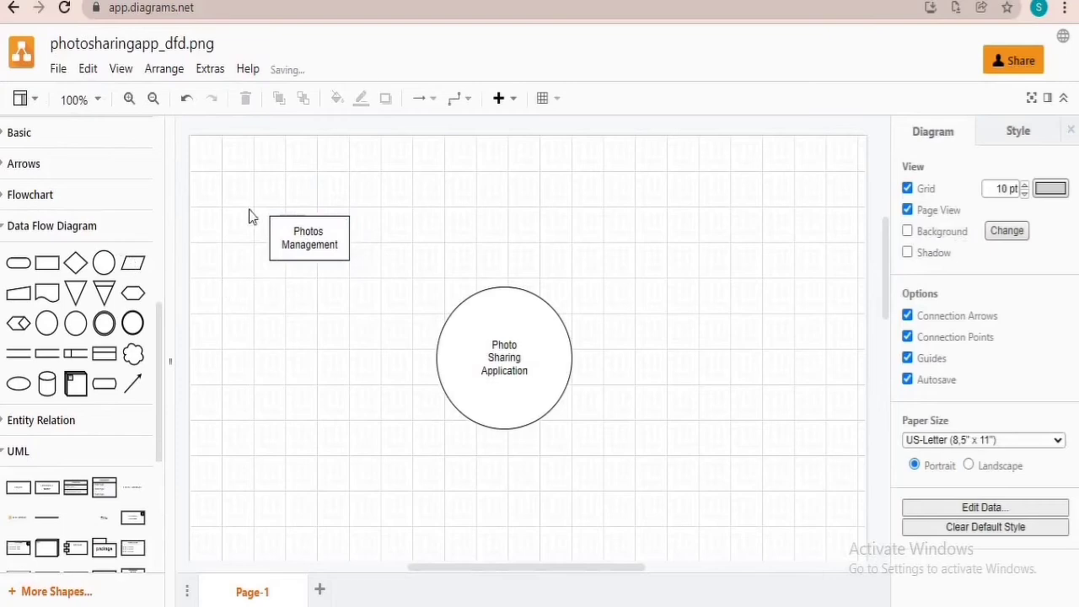
pyautogui.click(47, 263)
pyautogui.moveTo(533, 342); pyautogui.dragTo(316, 324)
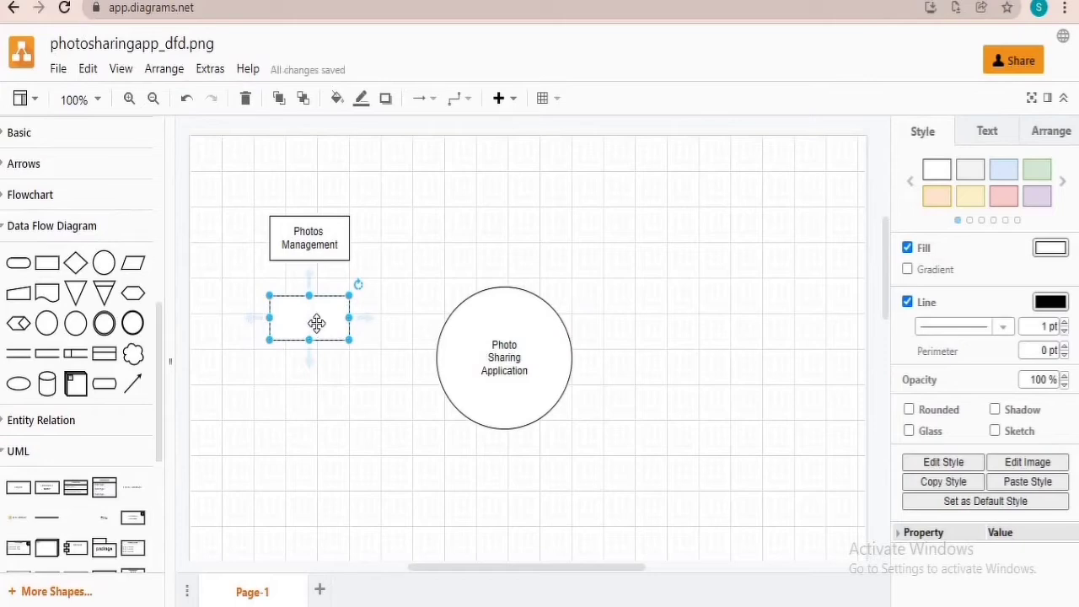
# - Label the box 'Media' / 'Management', move it above the circle, and duplicate it
pyautogui.doubleClick(316, 324)
pyautogui.write('Me')
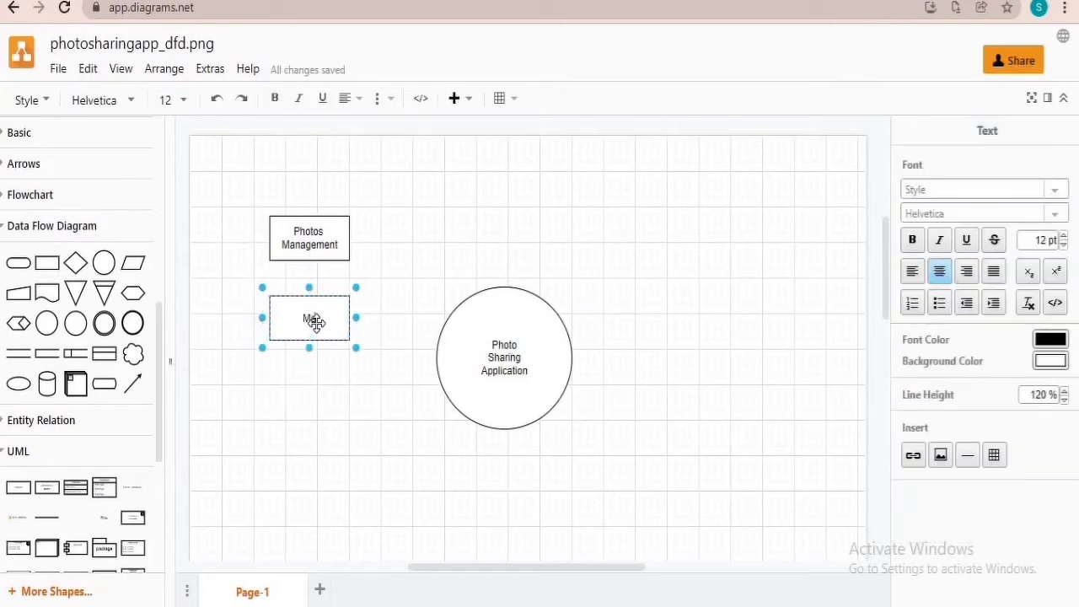
pyautogui.write('dia')
pyautogui.press('Return')
pyautogui.write('Manag')
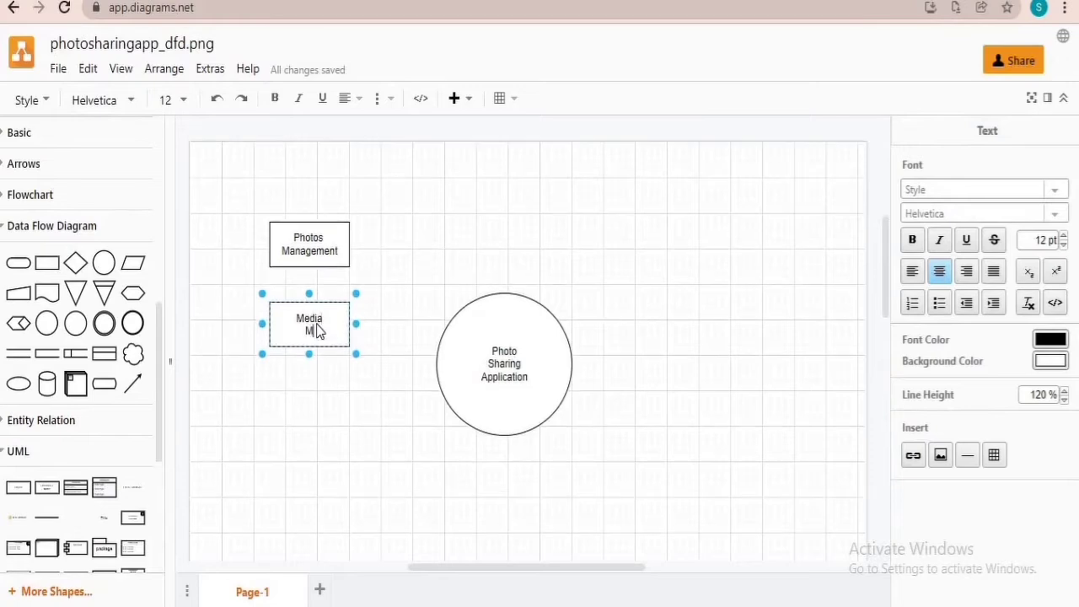
pyautogui.write('ement')
pyautogui.moveTo(343, 306); pyautogui.dragTo(460, 188)
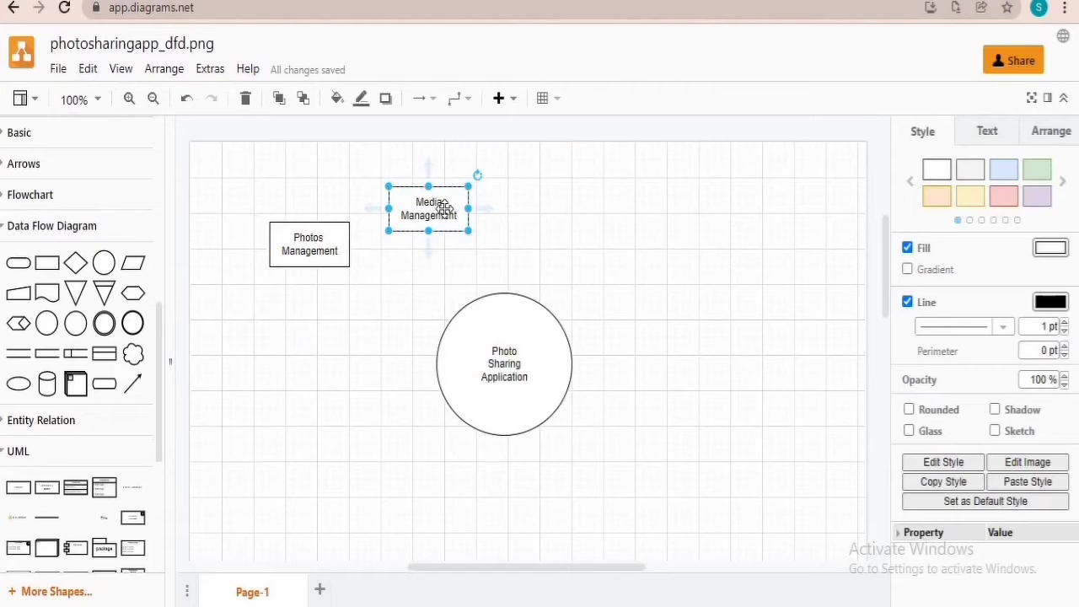
pyautogui.hotkey('ctrl', 'd')
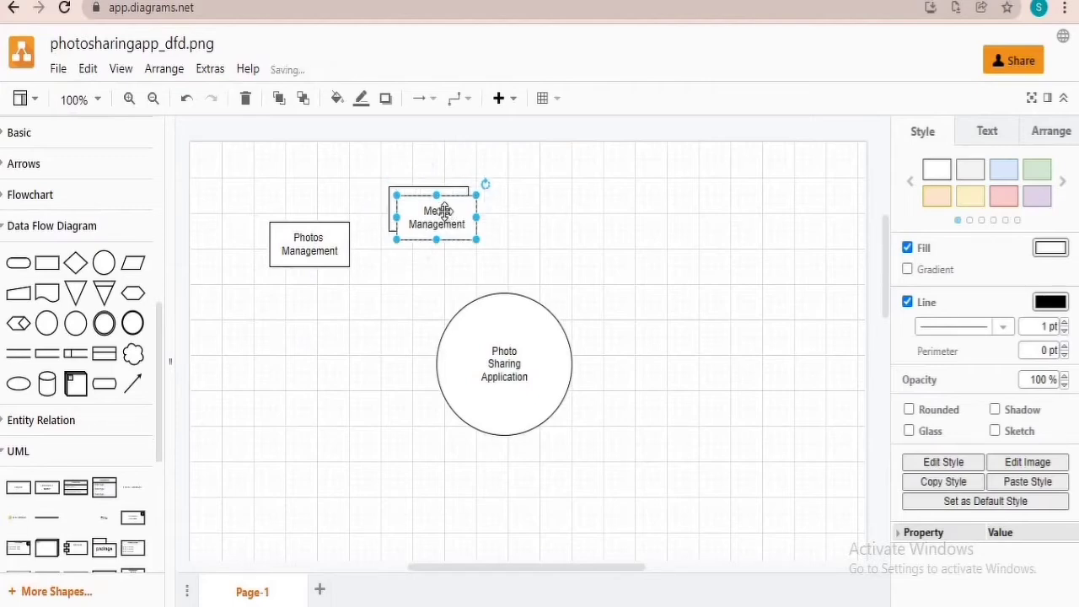
# - Move the copy left of the circle, relabel it 'Uploads and' / 'Share Management', and enlarge it
pyautogui.moveTo(445, 202); pyautogui.dragTo(330, 323)
pyautogui.doubleClick(330, 335)
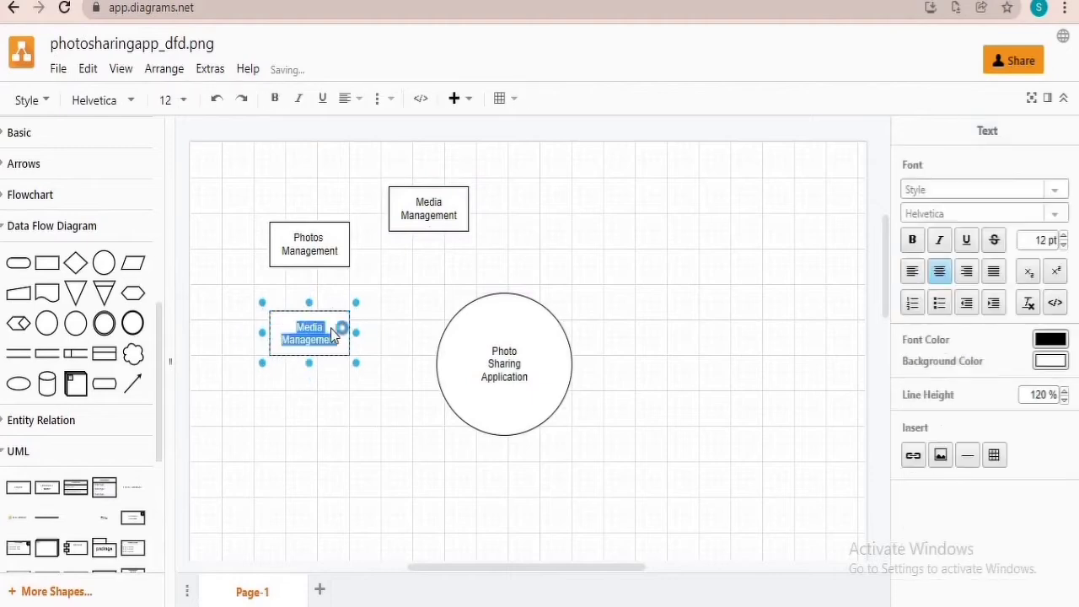
pyautogui.write('Y')
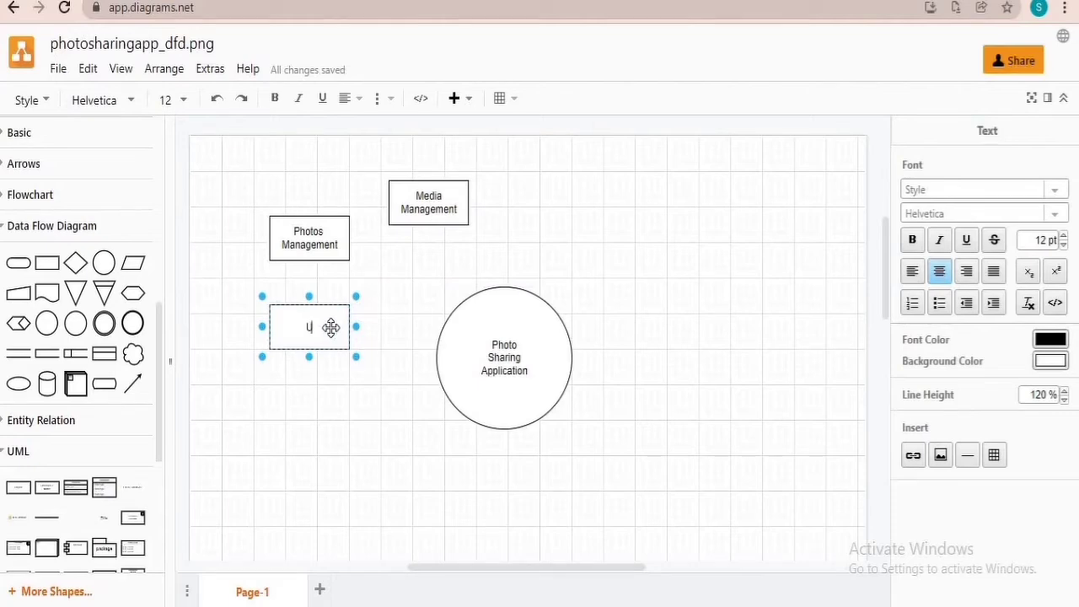
pyautogui.write('Uploads ad')
pyautogui.press('BackSpace')
pyautogui.press('BackSpace')
pyautogui.press('BackSpace')
pyautogui.write('and')
pyautogui.press('Return')
pyautogui.write('Sharing')
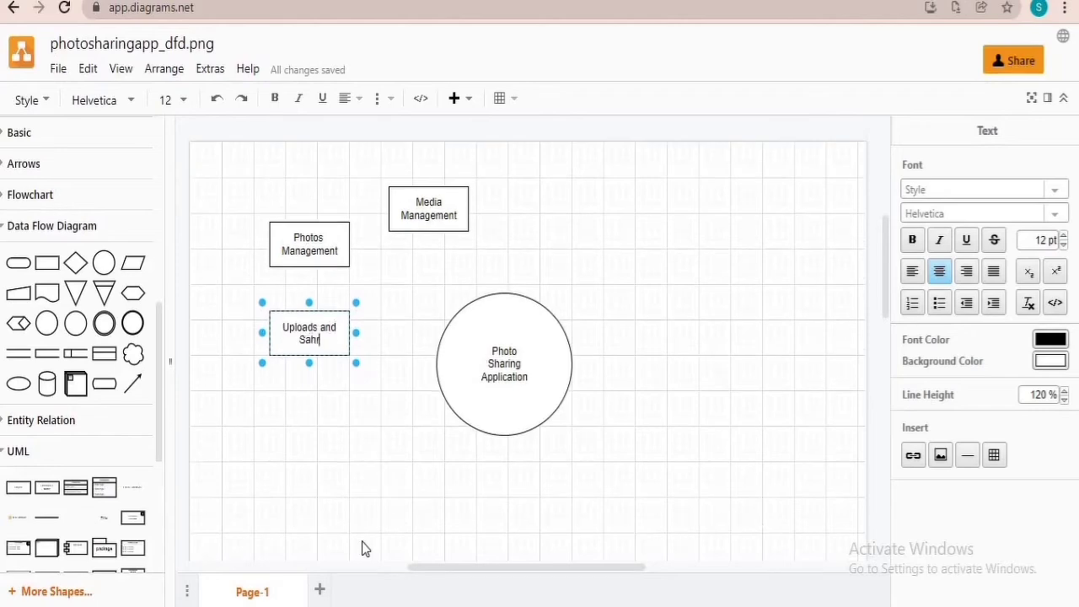
pyautogui.press('BackSpace')
pyautogui.press('BackSpace')
pyautogui.press('BackSpace')
pyautogui.press('BackSpace')
pyautogui.press('BackSpace')
pyautogui.press('BackSpace')
pyautogui.write('hare Management')
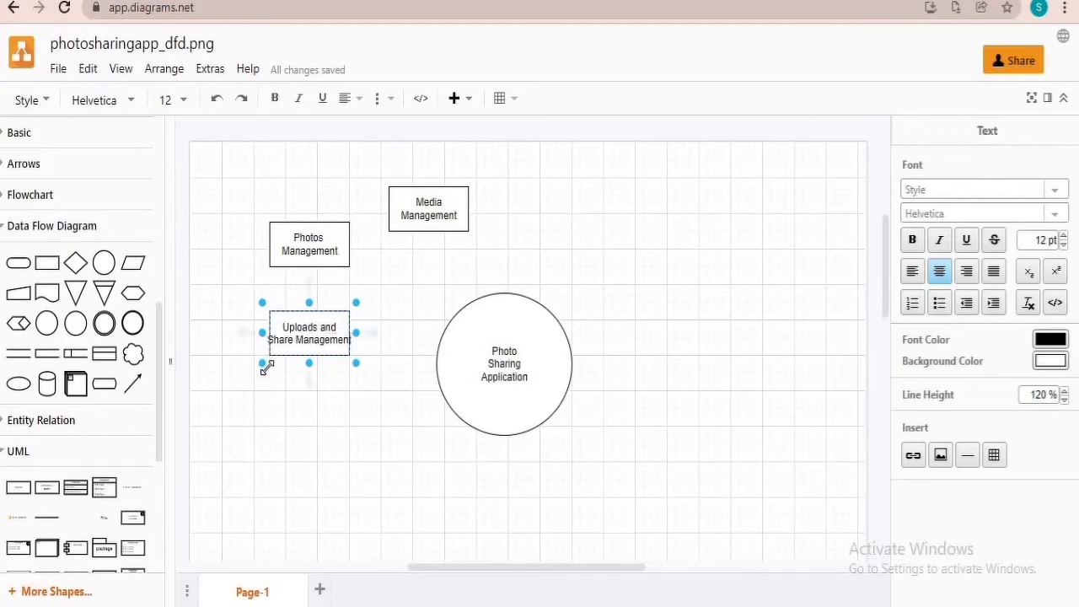
pyautogui.moveTo(263, 364); pyautogui.dragTo(260, 392)
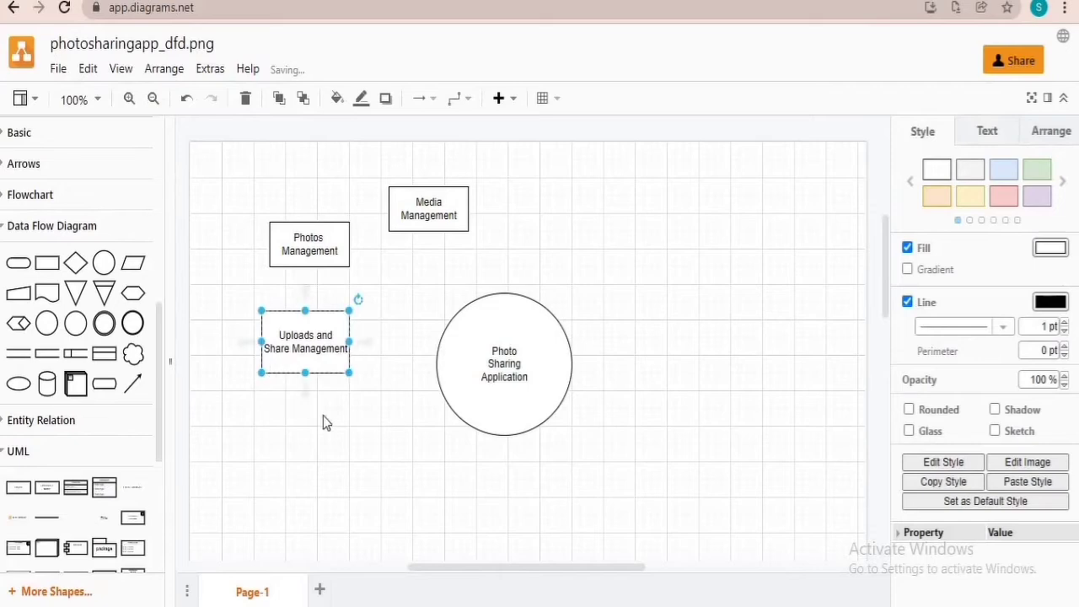
# - Paste a Media Management copy below Uploads and Share Management and relabel it 'Social' / 'Aspects'
pyautogui.click(296, 452)
pyautogui.hotkey('ctrl', 'v')
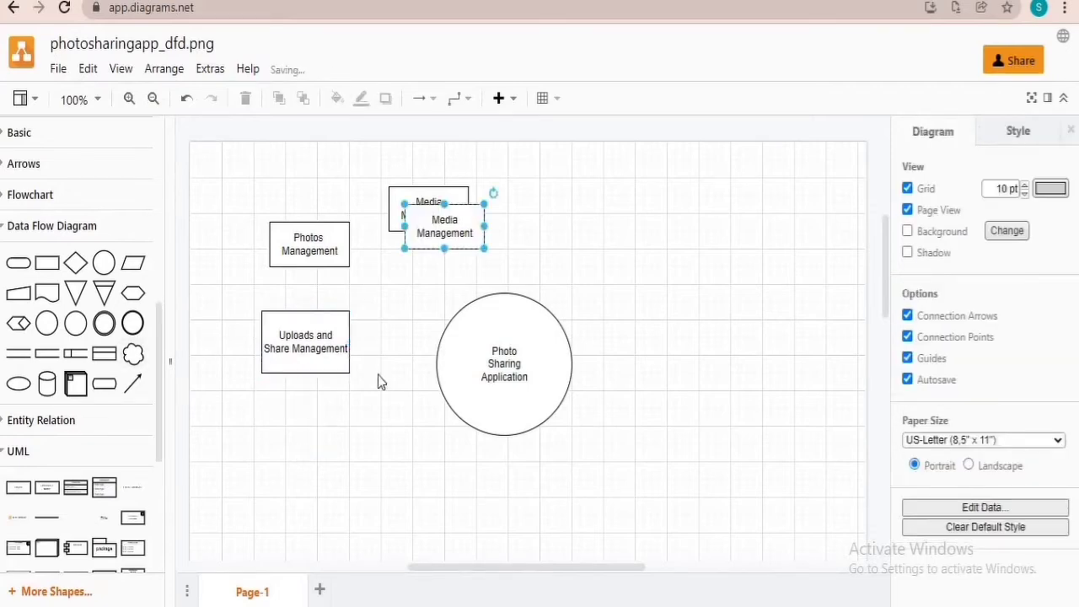
pyautogui.moveTo(442, 211); pyautogui.dragTo(316, 432)
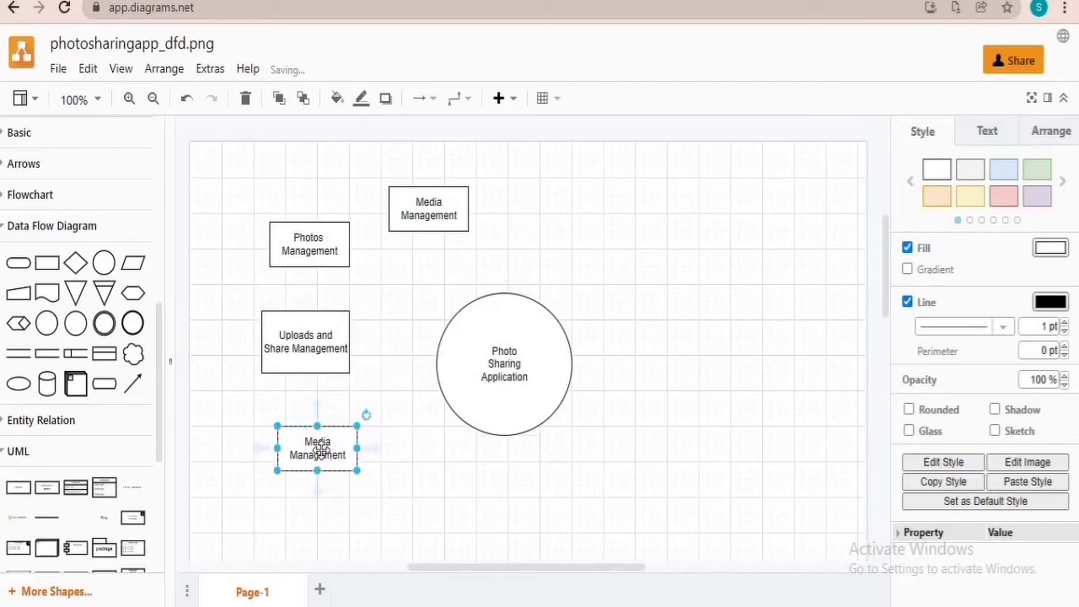
pyautogui.doubleClick(320, 447)
pyautogui.press('BackSpace')
pyautogui.write('Social')
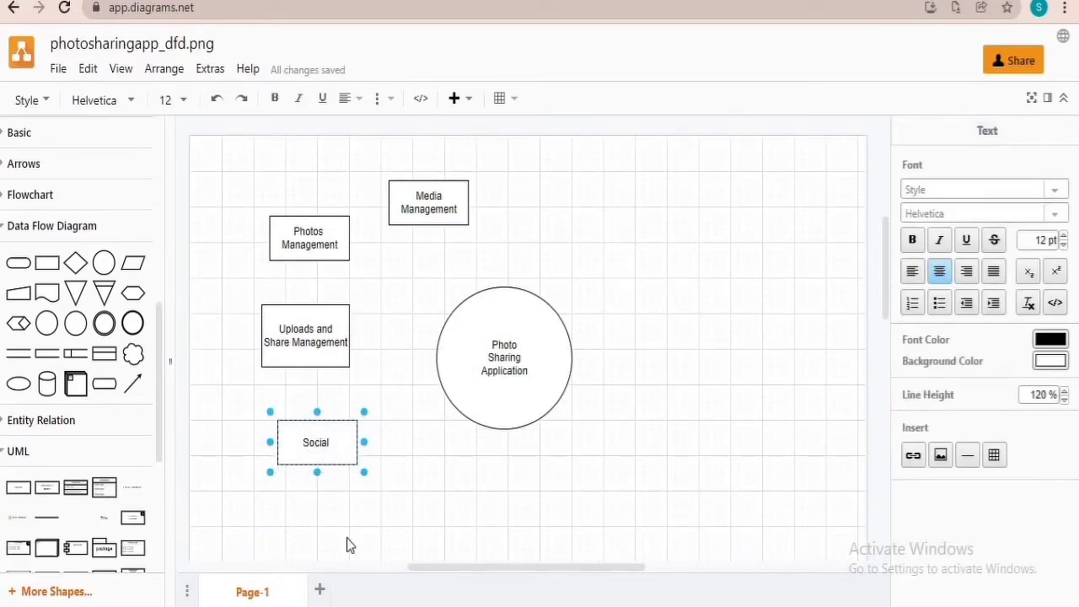
pyautogui.press('Return')
pyautogui.write('Aspects')
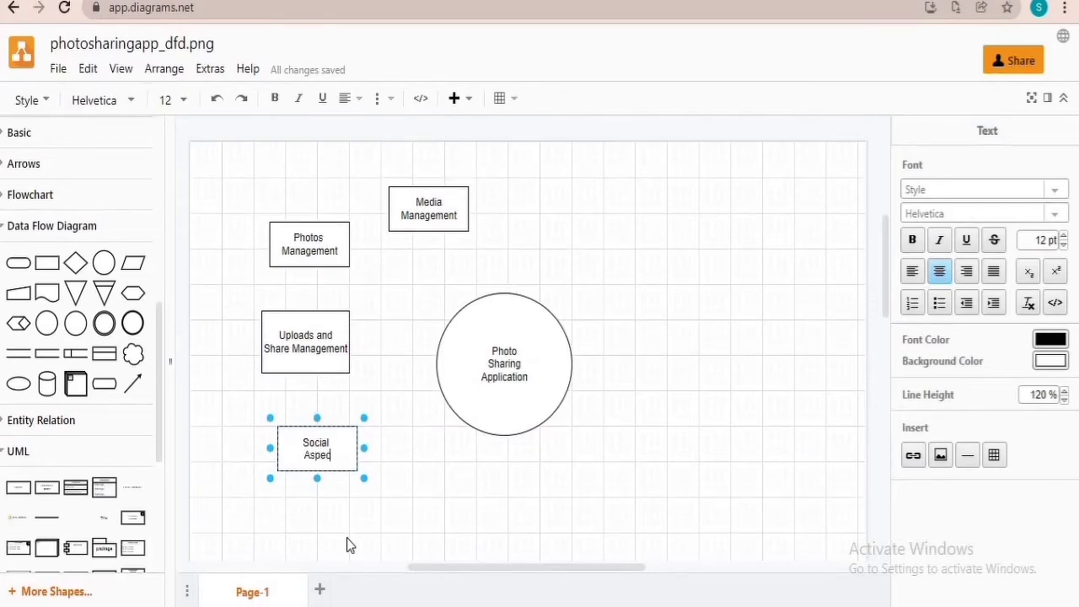
pyautogui.click(599, 259)
pyautogui.click(415, 378)
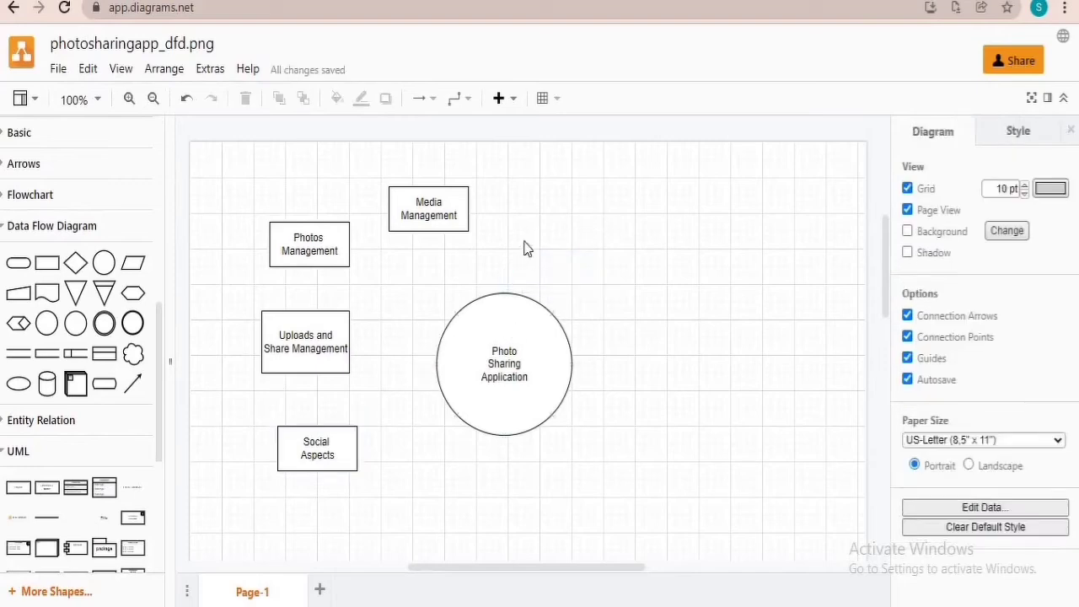
# - Paste a copy of the Media Management box upper-right of the circle and start relabelling it 'Eve'
pyautogui.hotkey('ctrl', 'v')
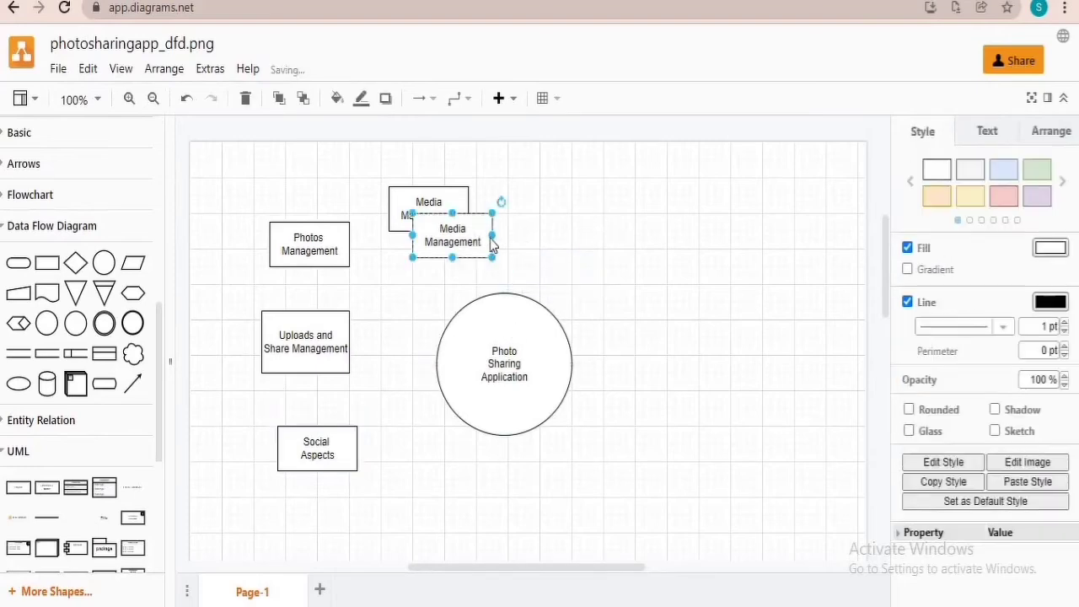
pyautogui.moveTo(498, 232); pyautogui.dragTo(595, 210)
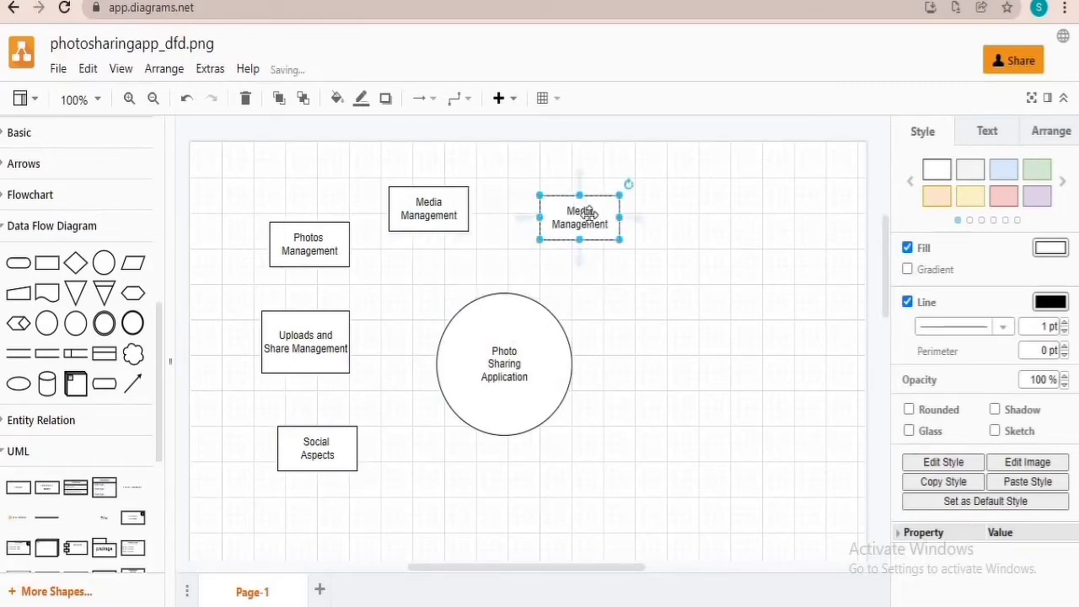
pyautogui.doubleClick(590, 217)
pyautogui.write('Eve')
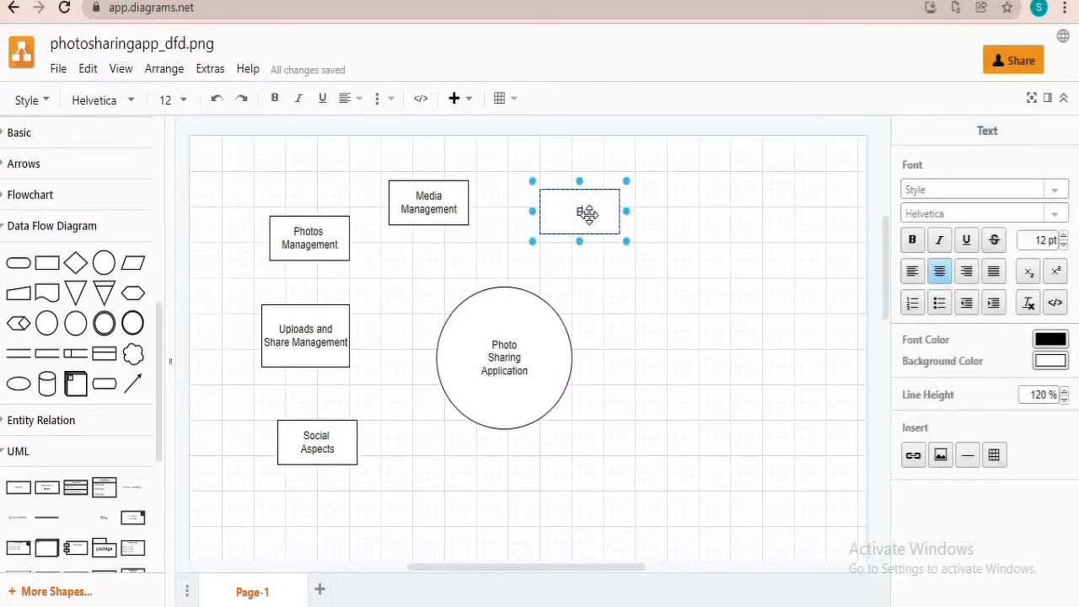